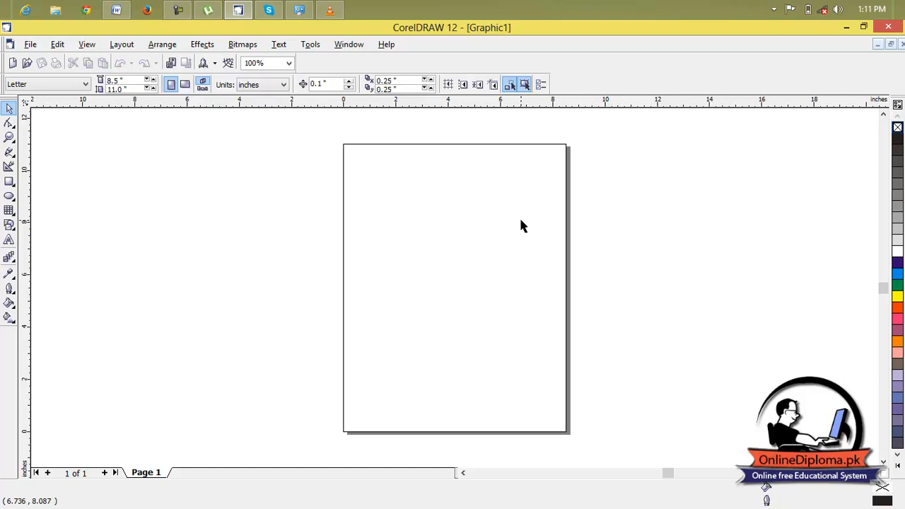
Step: Draw a thin horizontal rectangle near the top of the page and resize it to about 5.73 by 0.19 inches
{"action": "left_click", "coordinate": [9, 182]}
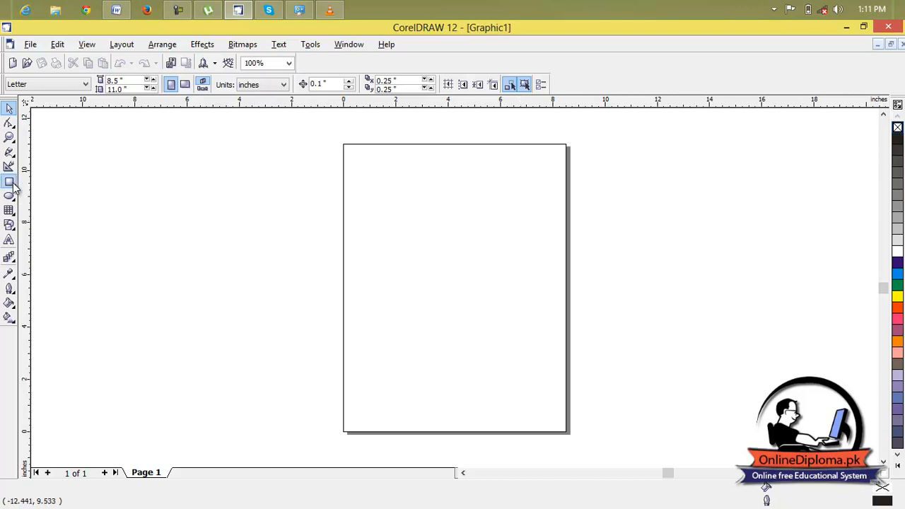
{"action": "left_click_drag", "start_coordinate": [363, 194], "coordinate": [558, 201]}
{"action": "scroll", "coordinate": [489, 197], "scroll_direction": "up", "scroll_amount": 1}
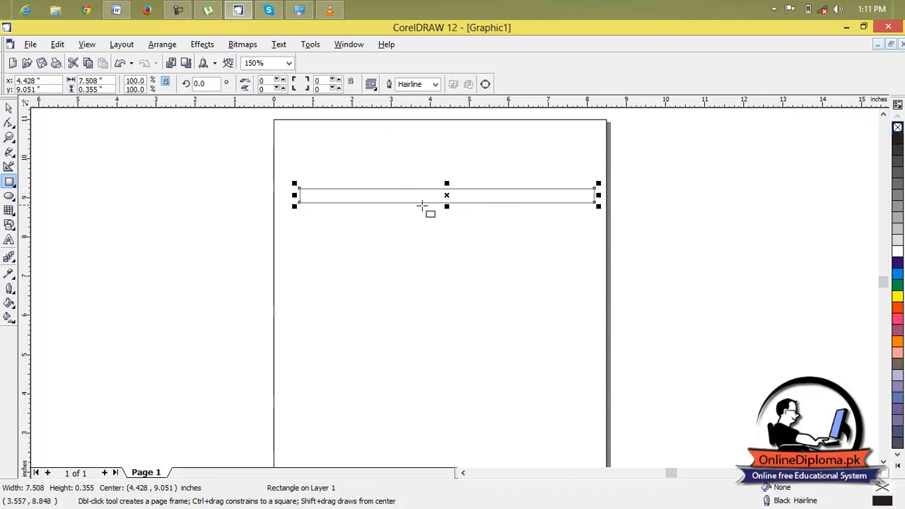
{"action": "left_click_drag", "start_coordinate": [447, 206], "coordinate": [449, 203]}
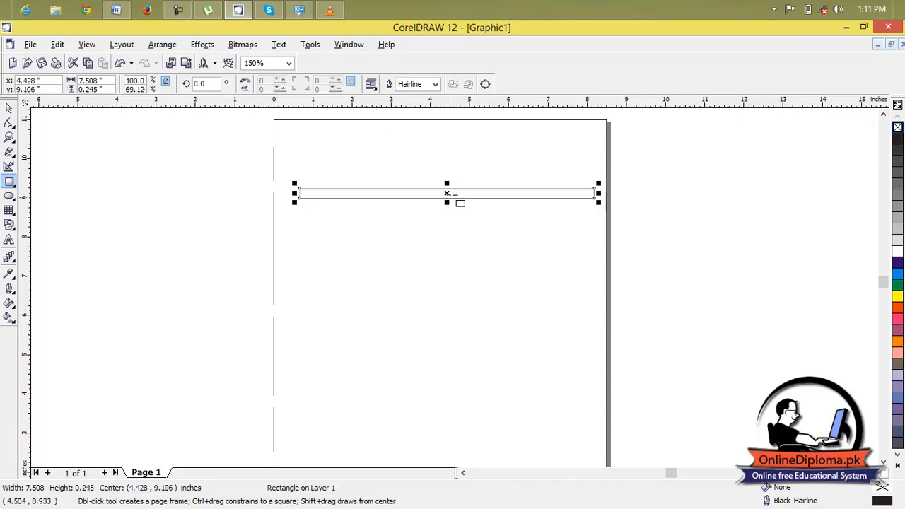
{"action": "scroll", "coordinate": [495, 176], "scroll_direction": "up", "scroll_amount": 1}
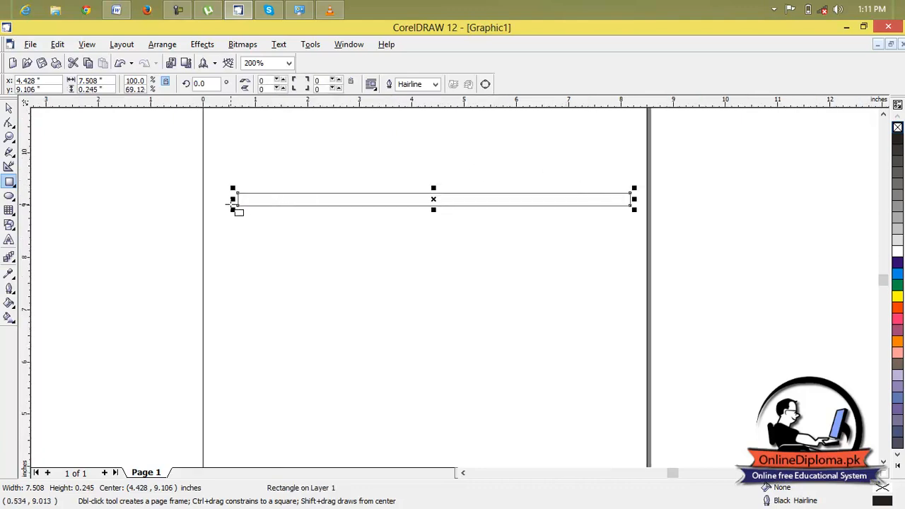
{"action": "left_click_drag", "start_coordinate": [233, 200], "coordinate": [222, 203]}
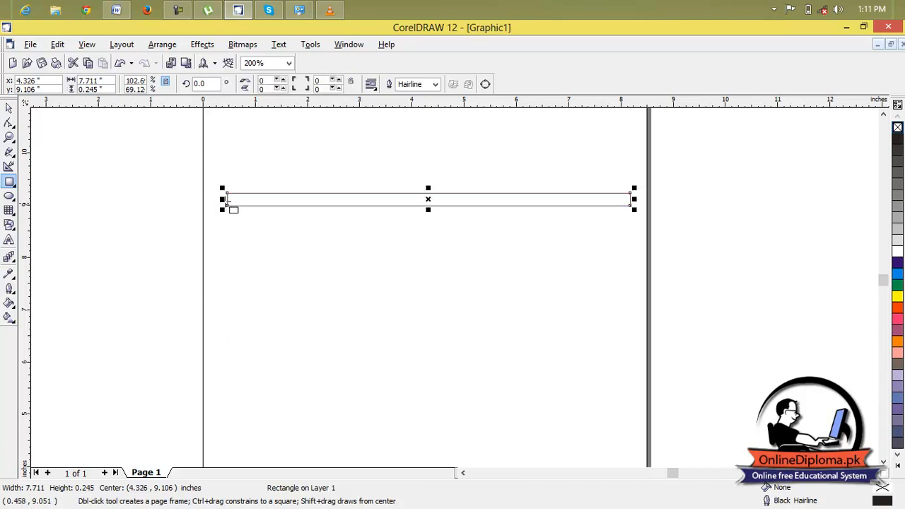
{"action": "left_click_drag", "start_coordinate": [635, 199], "coordinate": [529, 200]}
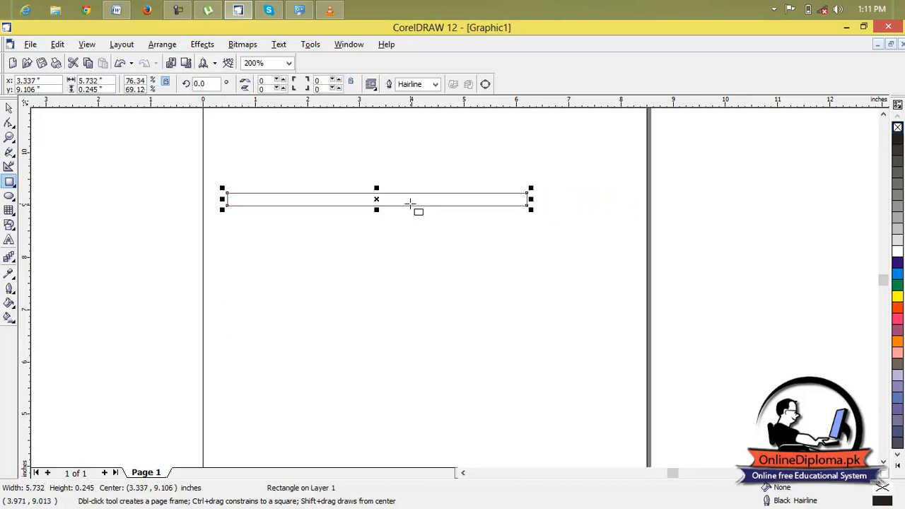
{"action": "left_click_drag", "start_coordinate": [375, 208], "coordinate": [376, 203]}
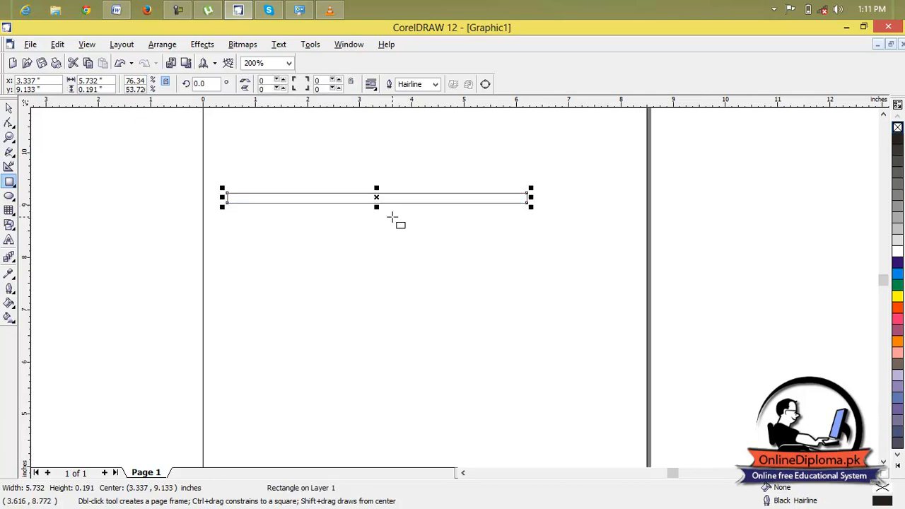
Step: Duplicate the thin bar three times, staggering the copies above the original
{"action": "key", "text": "ctrl+d"}
{"action": "key", "text": "space"}
{"action": "key", "text": "ctrl+d"}
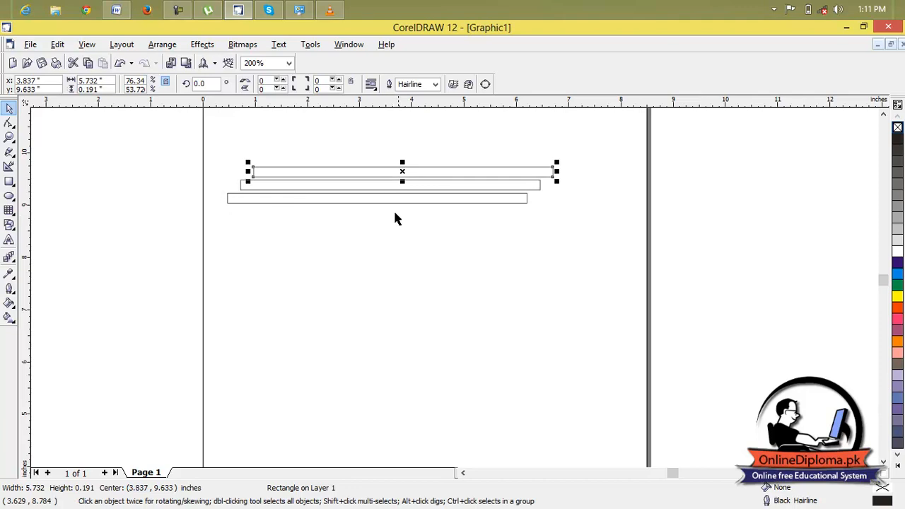
{"action": "left_click_drag", "start_coordinate": [402, 174], "coordinate": [411, 167]}
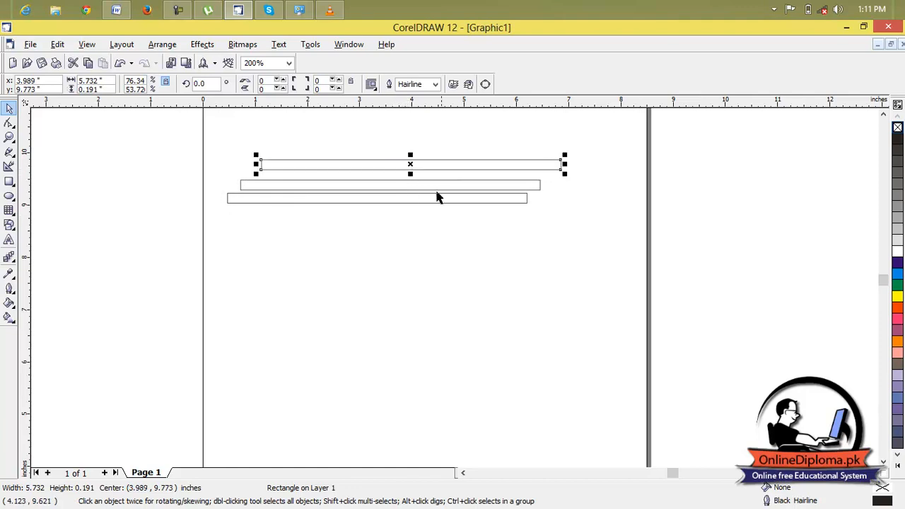
{"action": "key", "text": "ctrl+d"}
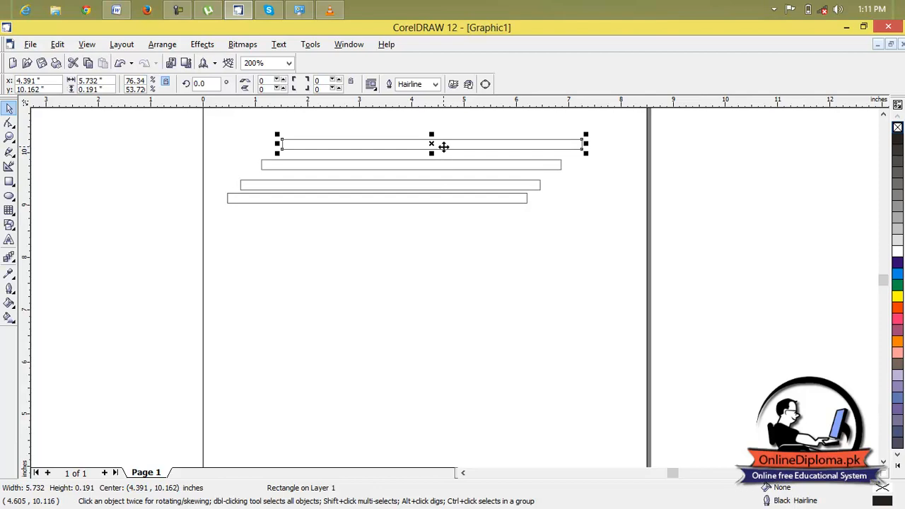
Step: Rotate the topmost copy by 90 degrees and place it under the lowest bar's left end as a table leg
{"action": "left_click_drag", "start_coordinate": [202, 83], "coordinate": [188, 83]}
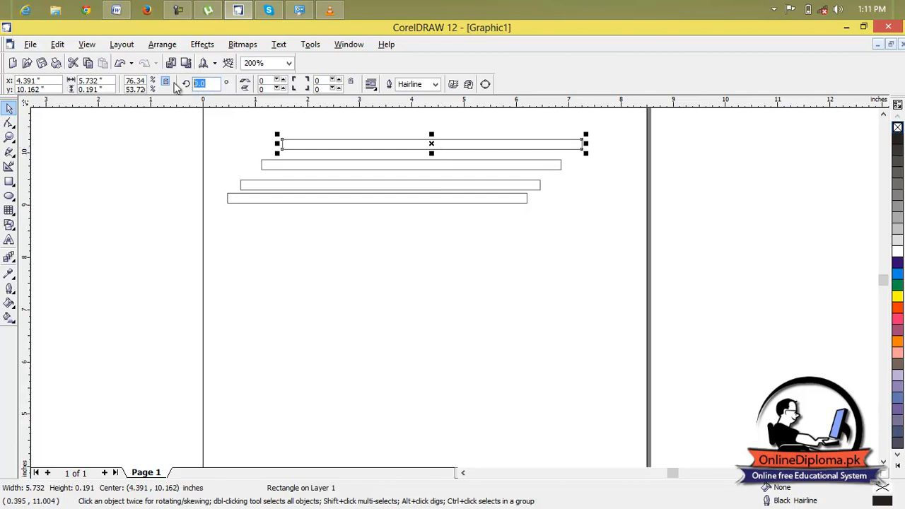
{"action": "key", "text": "Return"}
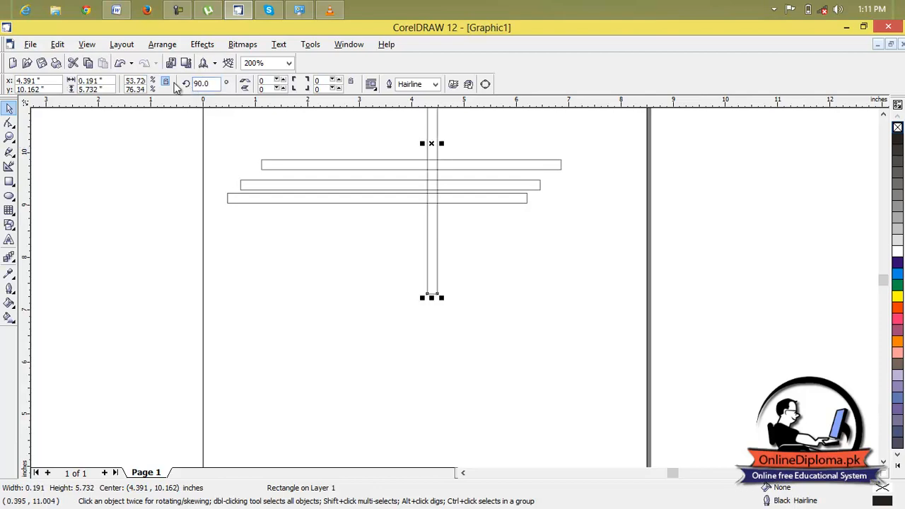
{"action": "left_click_drag", "start_coordinate": [431, 146], "coordinate": [254, 355]}
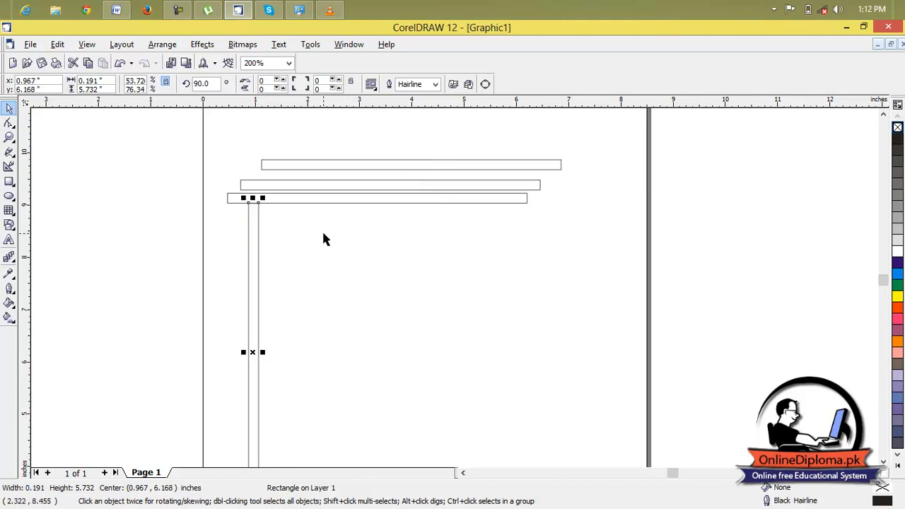
Step: Duplicate the left leg and place the copy under the right end of the lowest bar
{"action": "key", "text": "Tab"}
{"action": "left_click", "coordinate": [257, 266]}
{"action": "key", "text": "ctrl+d"}
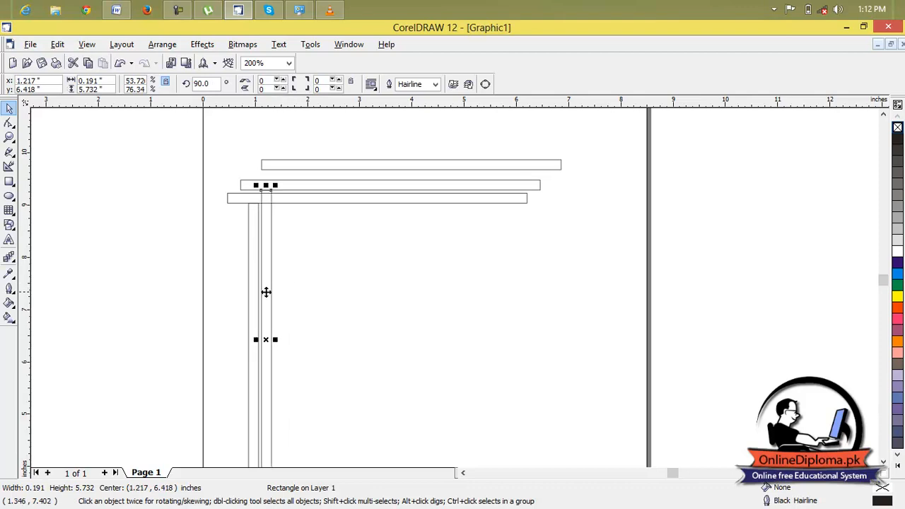
{"action": "left_click_drag", "start_coordinate": [265, 298], "coordinate": [506, 310]}
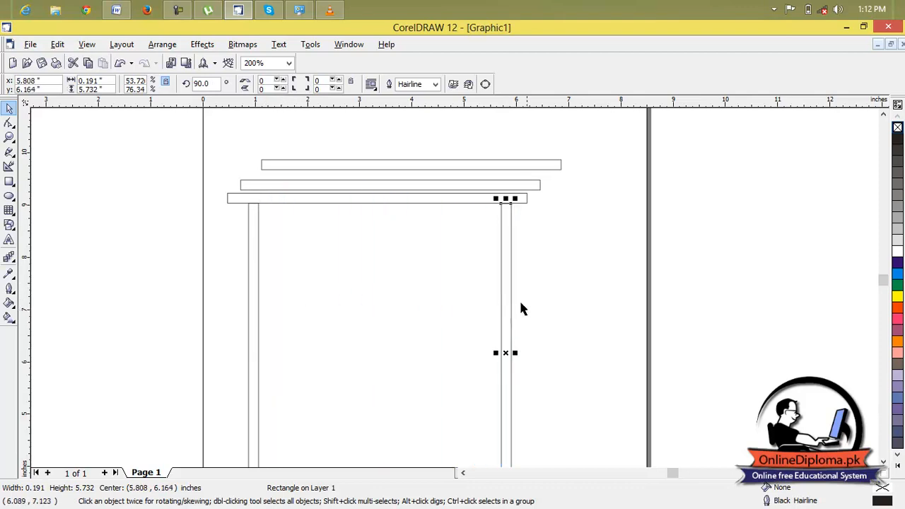
Step: Adjust the right and left legs so their top edges sit flush against the underside of the tabletop bar
{"action": "left_click", "coordinate": [517, 305]}
{"action": "scroll", "coordinate": [498, 244], "scroll_direction": "down", "scroll_amount": 2}
{"action": "scroll", "coordinate": [510, 230], "scroll_direction": "up", "scroll_amount": 4}
{"action": "scroll", "coordinate": [514, 236], "scroll_direction": "up", "scroll_amount": 3}
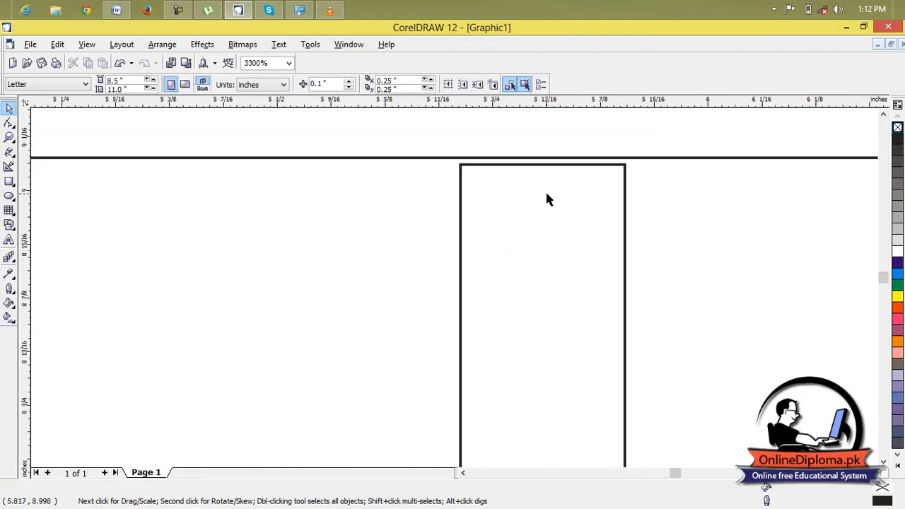
{"action": "left_click", "coordinate": [548, 186]}
{"action": "scroll", "coordinate": [505, 204], "scroll_direction": "down", "scroll_amount": 5}
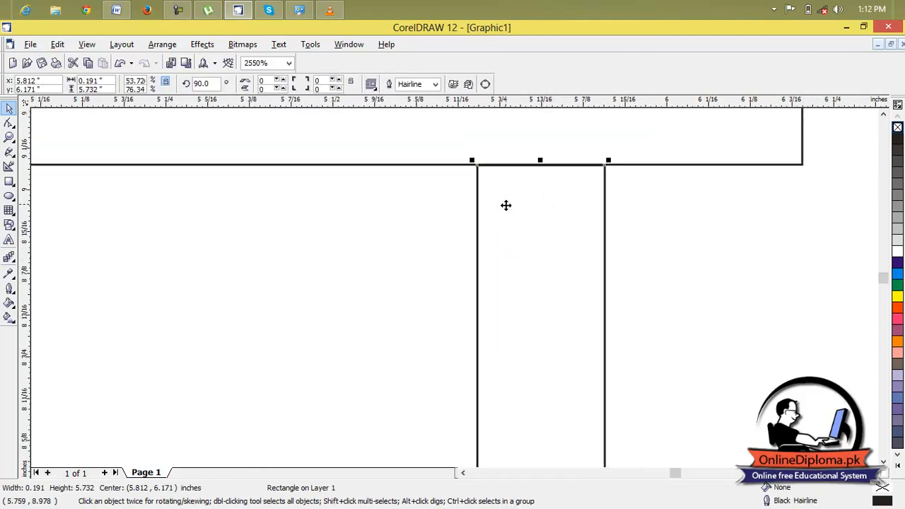
{"action": "scroll", "coordinate": [327, 222], "scroll_direction": "up", "scroll_amount": 7}
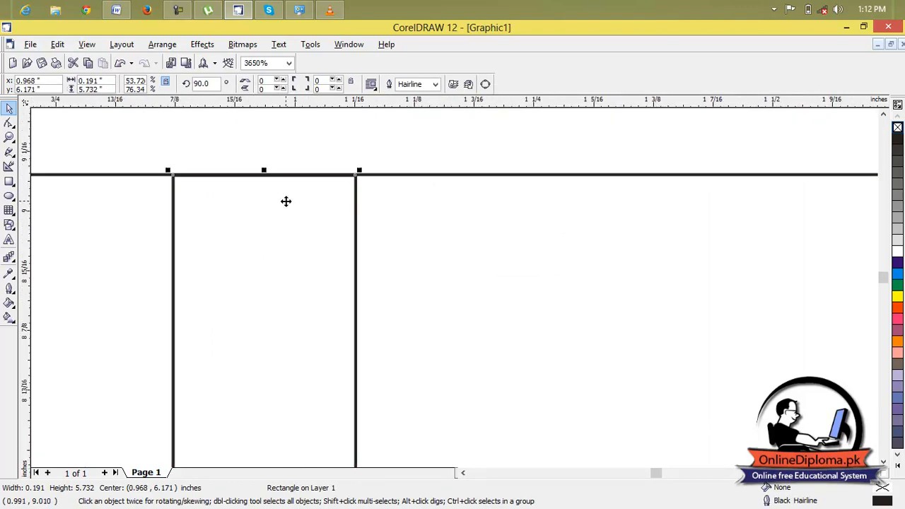
{"action": "scroll", "coordinate": [340, 222], "scroll_direction": "down", "scroll_amount": 7}
{"action": "scroll", "coordinate": [390, 244], "scroll_direction": "up", "scroll_amount": 1}
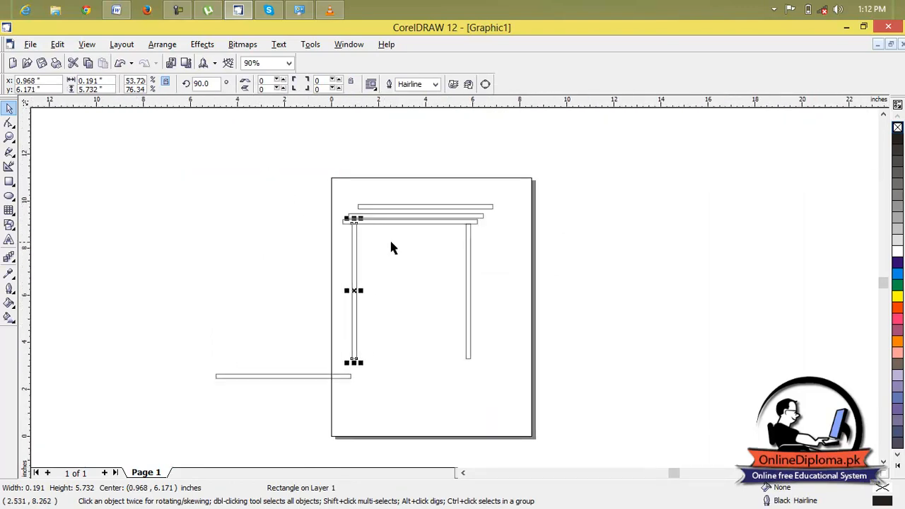
Step: Move the stray horizontal bar from beside the page across both legs, below the tabletop
{"action": "left_click", "coordinate": [416, 274]}
{"action": "left_click", "coordinate": [314, 377]}
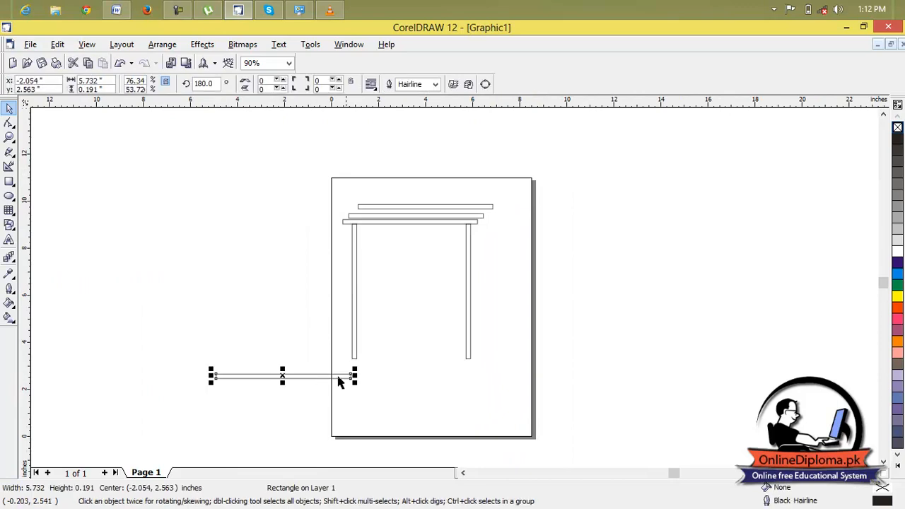
{"action": "left_click_drag", "start_coordinate": [311, 379], "coordinate": [439, 255]}
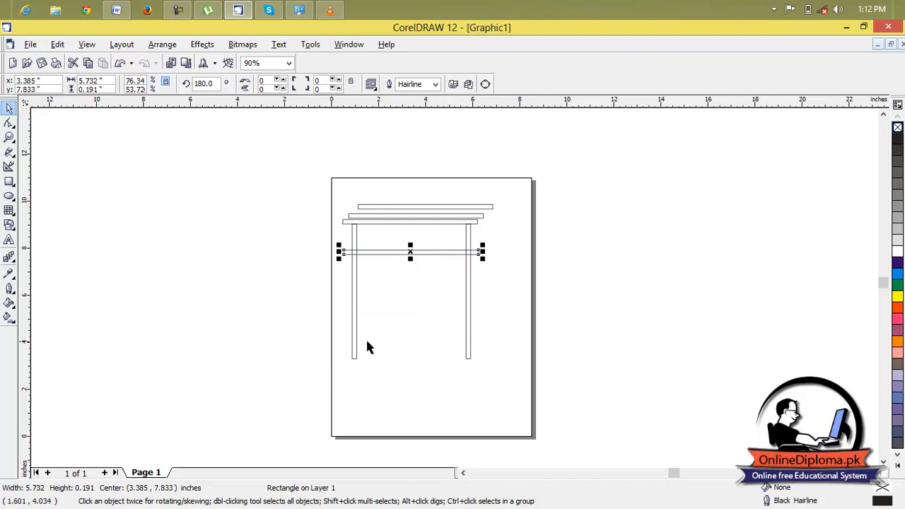
Step: Shorten the left leg to about 4.16 inches and the right leg to about 3.88 inches from their bottom ends
{"action": "left_click", "coordinate": [355, 352]}
{"action": "left_click_drag", "start_coordinate": [355, 363], "coordinate": [359, 327]}
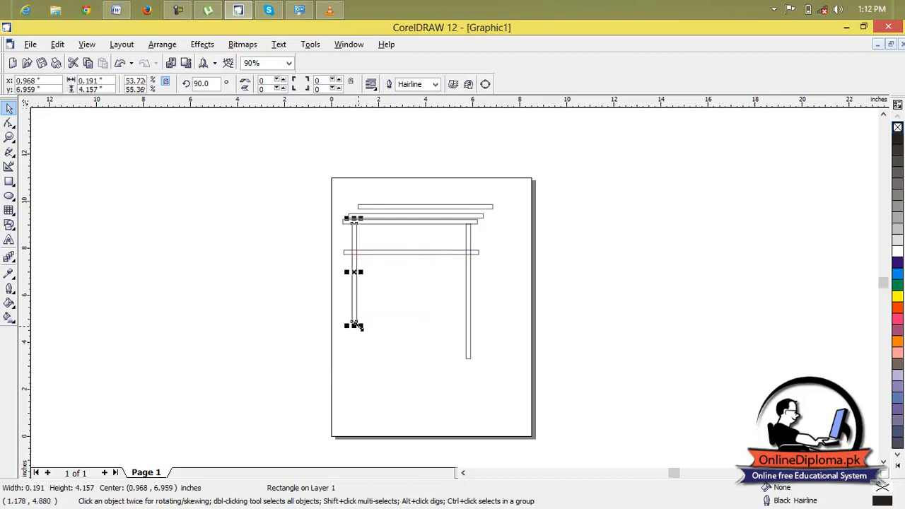
{"action": "left_click", "coordinate": [469, 326]}
{"action": "left_click_drag", "start_coordinate": [468, 363], "coordinate": [468, 318]}
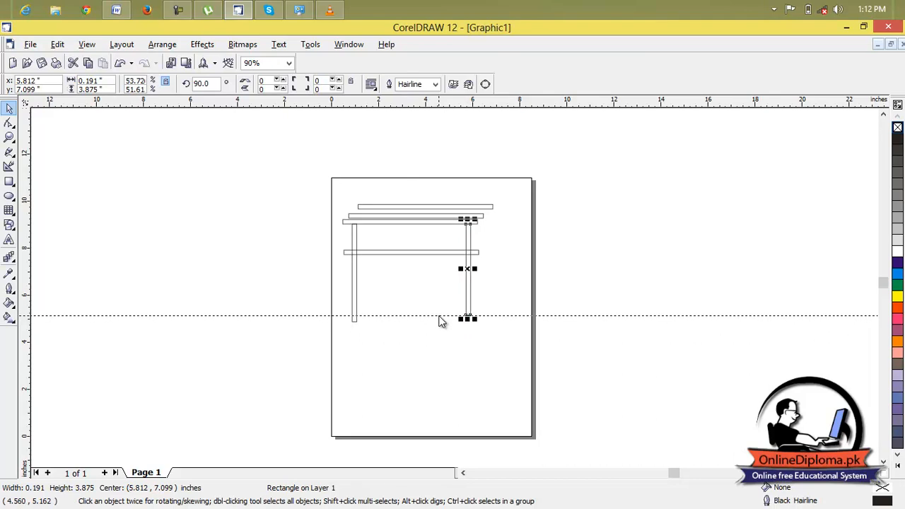
Step: Set a horizontal guideline at about 5.13 inches near the leg ends and resize both legs so their bottoms meet it
{"action": "left_click_drag", "start_coordinate": [439, 317], "coordinate": [440, 316]}
{"action": "scroll", "coordinate": [378, 324], "scroll_direction": "up", "scroll_amount": 3}
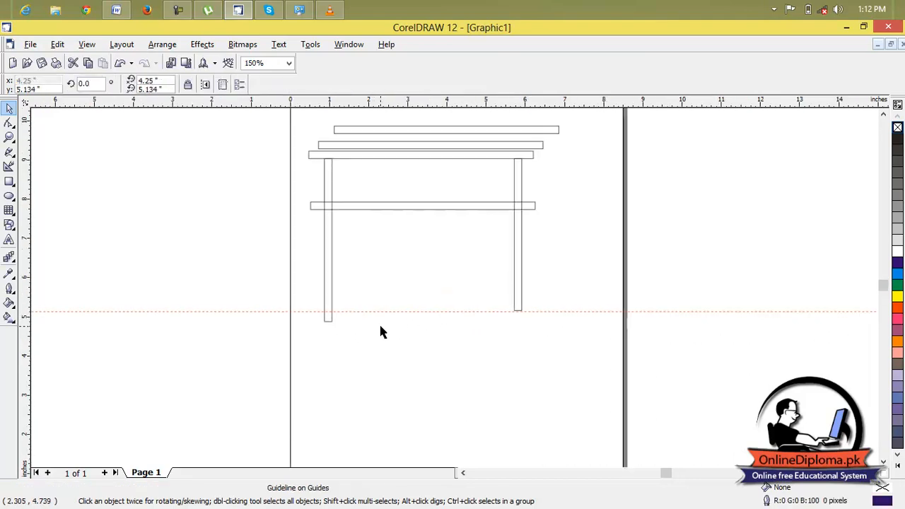
{"action": "scroll", "coordinate": [381, 333], "scroll_direction": "up", "scroll_amount": 1}
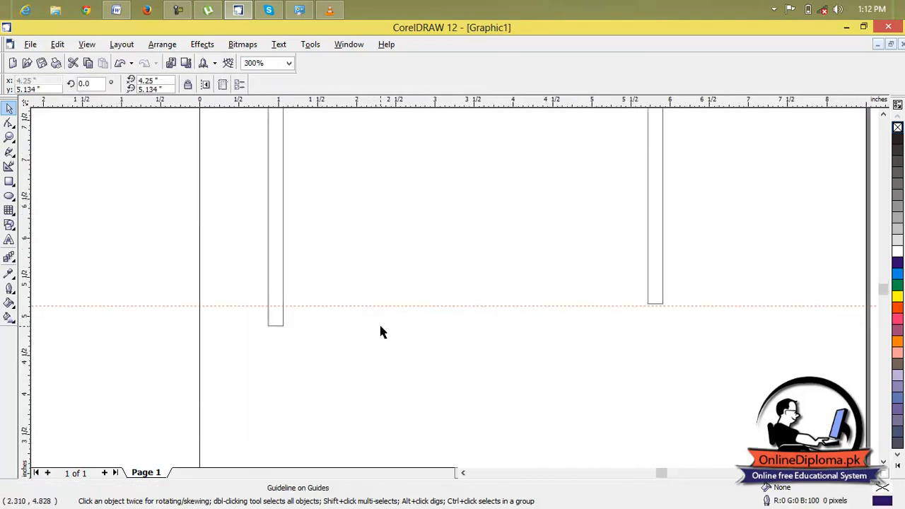
{"action": "left_click", "coordinate": [279, 329]}
{"action": "left_click_drag", "start_coordinate": [276, 329], "coordinate": [277, 309]}
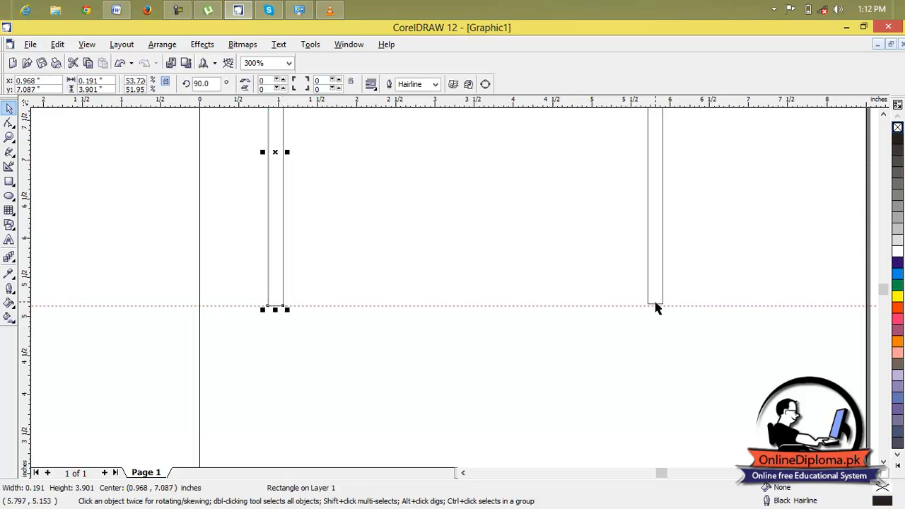
{"action": "scroll", "coordinate": [660, 288], "scroll_direction": "up", "scroll_amount": 3}
{"action": "left_click", "coordinate": [658, 346]}
{"action": "left_click_drag", "start_coordinate": [654, 350], "coordinate": [656, 357]}
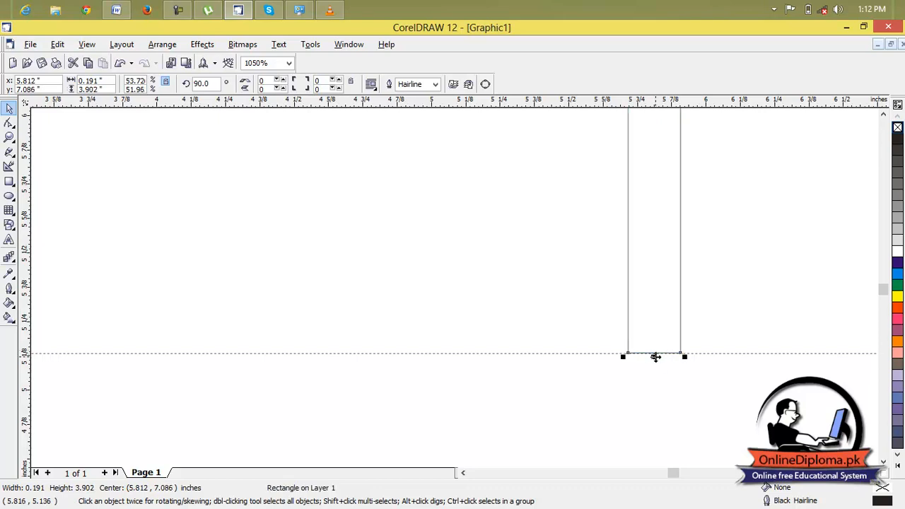
{"action": "left_click", "coordinate": [566, 317]}
{"action": "scroll", "coordinate": [566, 317], "scroll_direction": "down", "scroll_amount": 6}
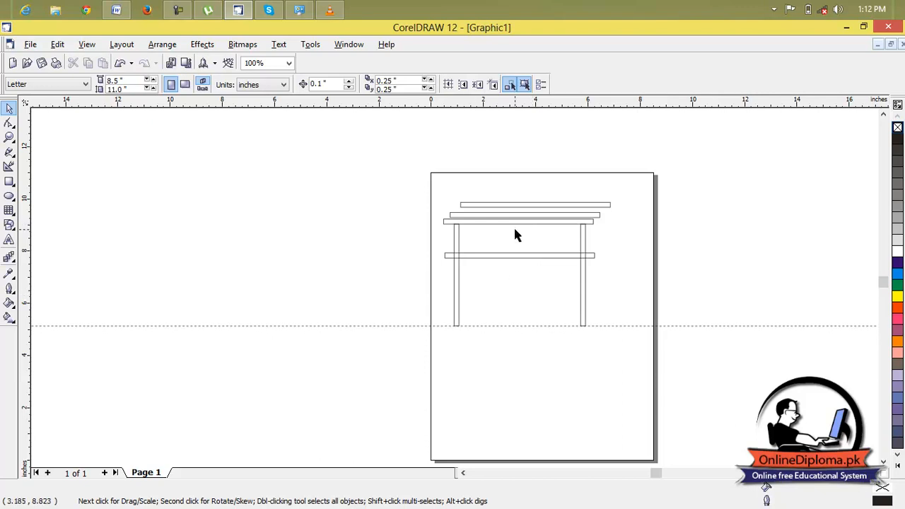
Step: Move the crossbar up closer to the tabletop and delete the two spare bars above the tabletop
{"action": "left_click", "coordinate": [498, 259]}
{"action": "left_click_drag", "start_coordinate": [500, 252], "coordinate": [503, 242]}
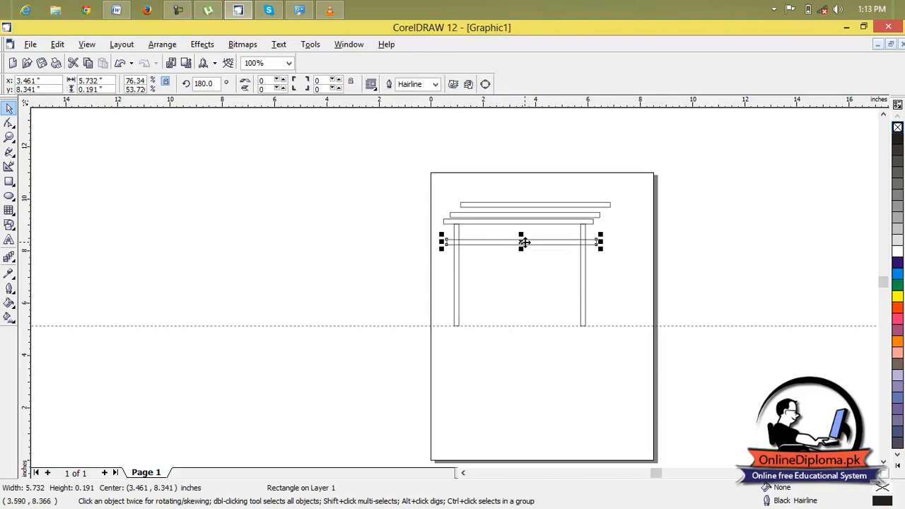
{"action": "left_click", "coordinate": [537, 207]}
{"action": "key", "text": "Delete"}
{"action": "left_click", "coordinate": [542, 214]}
{"action": "key", "text": "Delete"}
Step: Shorten the crossbar from both ends to fit between the legs' inner edges, about 4.66 inches wide
{"action": "left_click", "coordinate": [530, 245]}
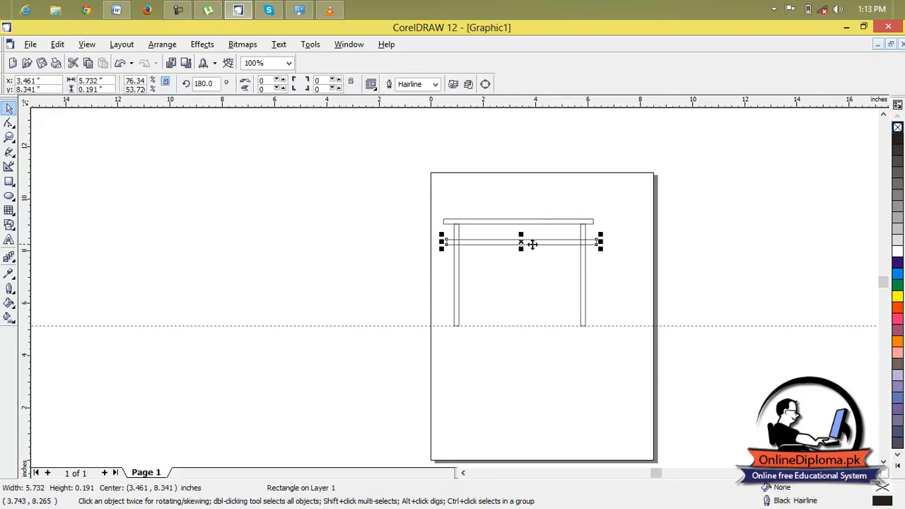
{"action": "scroll", "coordinate": [594, 240], "scroll_direction": "up", "scroll_amount": 5}
{"action": "left_click_drag", "start_coordinate": [648, 195], "coordinate": [385, 201]}
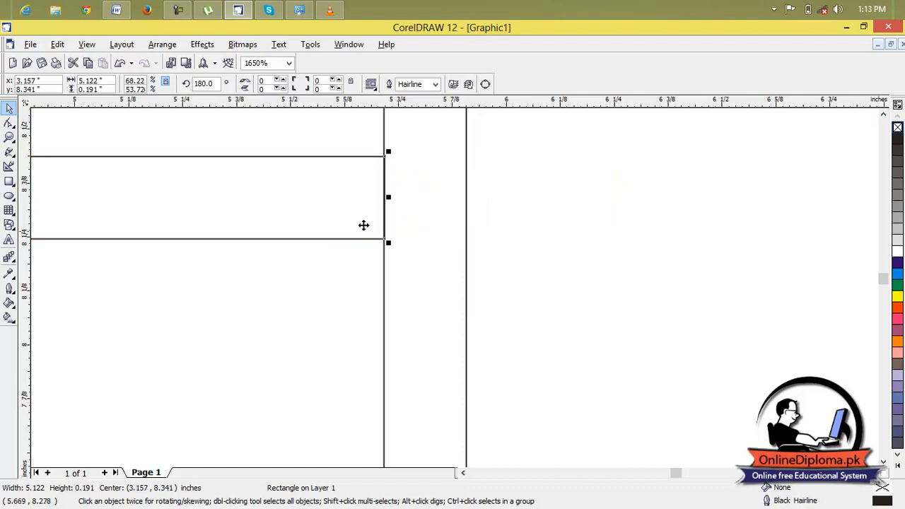
{"action": "scroll", "coordinate": [340, 253], "scroll_direction": "down", "scroll_amount": 10}
{"action": "scroll", "coordinate": [197, 237], "scroll_direction": "up", "scroll_amount": 6}
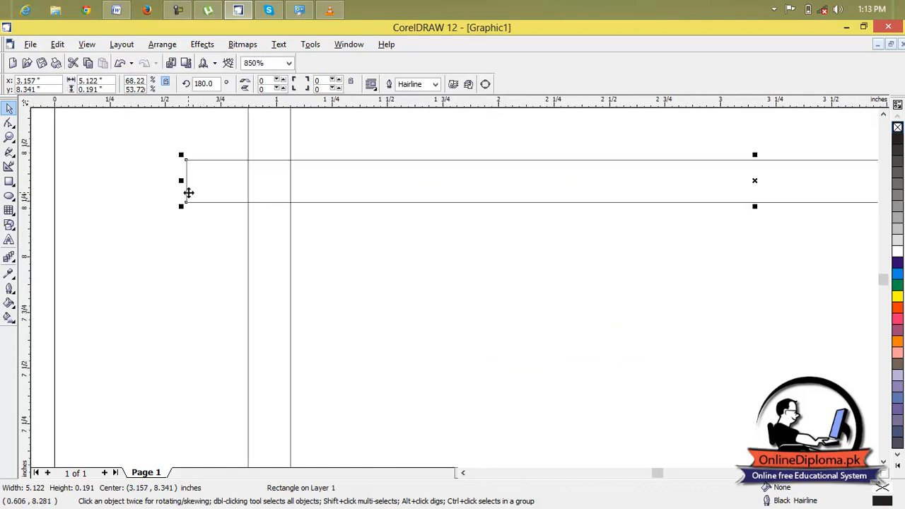
{"action": "left_click_drag", "start_coordinate": [182, 182], "coordinate": [285, 184]}
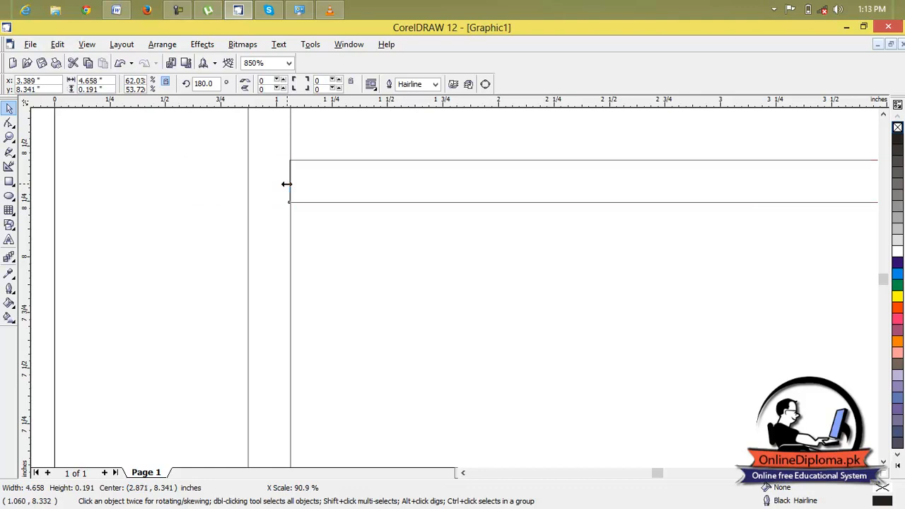
{"action": "scroll", "coordinate": [373, 238], "scroll_direction": "down", "scroll_amount": 8}
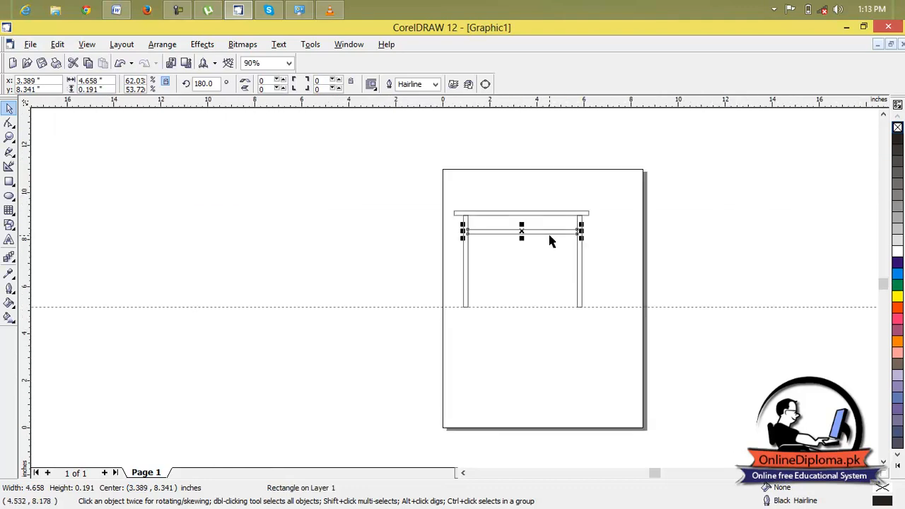
Step: Duplicate the crossbar and place the copy between the legs, just below the original
{"action": "key", "text": "Up"}
{"action": "key", "text": "Right"}
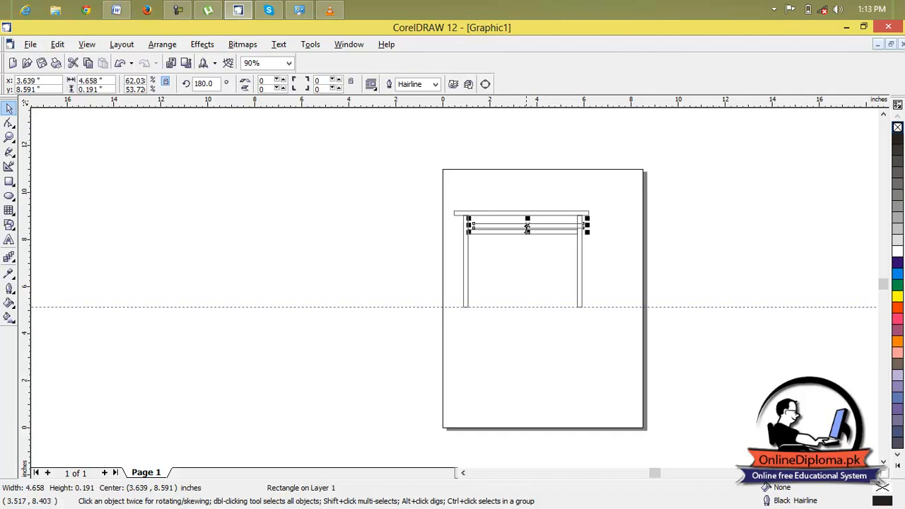
{"action": "left_click_drag", "start_coordinate": [528, 226], "coordinate": [522, 250]}
{"action": "left_click", "coordinate": [563, 263]}
Step: Raise the horizontal guideline to about 6.32 inches and shorten both legs so their bottoms meet it
{"action": "left_click", "coordinate": [582, 290]}
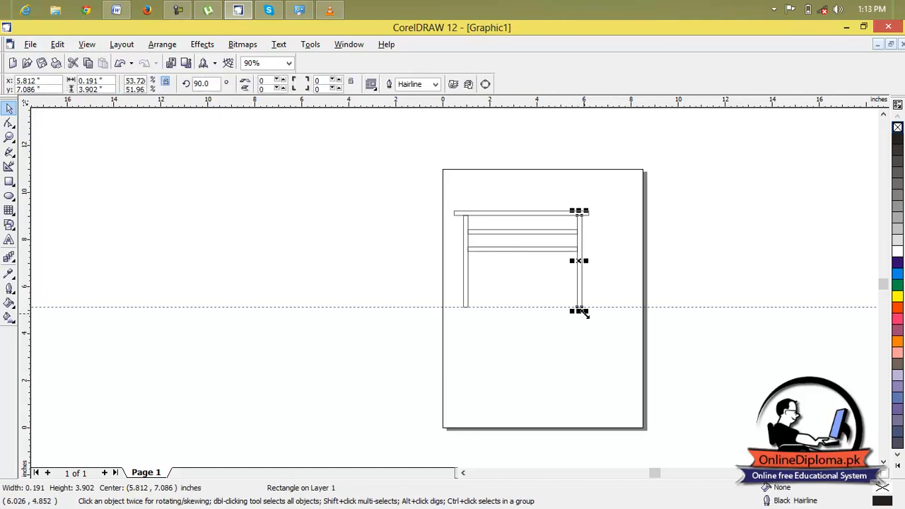
{"action": "left_click_drag", "start_coordinate": [525, 307], "coordinate": [528, 282]}
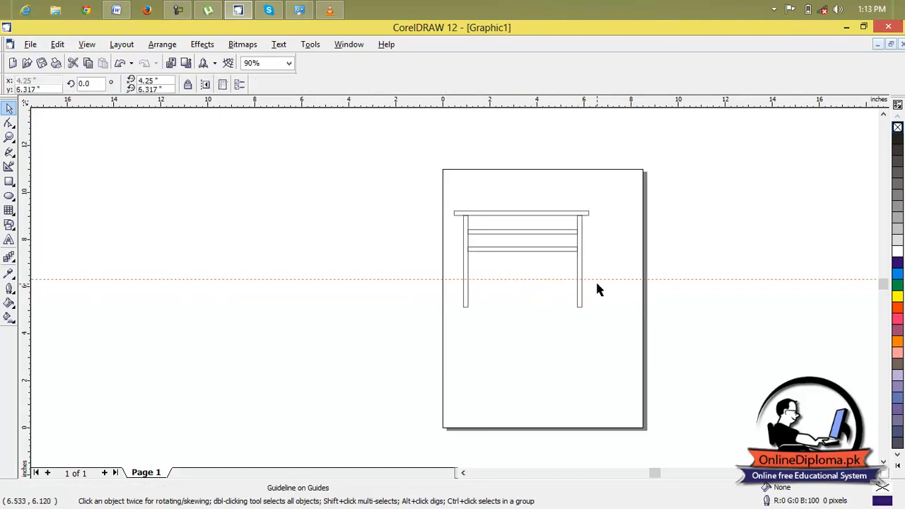
{"action": "scroll", "coordinate": [596, 280], "scroll_direction": "up", "scroll_amount": 2}
{"action": "left_click", "coordinate": [550, 333]}
{"action": "left_click_drag", "start_coordinate": [551, 344], "coordinate": [555, 264]}
{"action": "left_click", "coordinate": [240, 305]}
{"action": "left_click_drag", "start_coordinate": [236, 345], "coordinate": [253, 266]}
{"action": "left_click", "coordinate": [377, 318]}
{"action": "scroll", "coordinate": [380, 315], "scroll_direction": "down", "scroll_amount": 3}
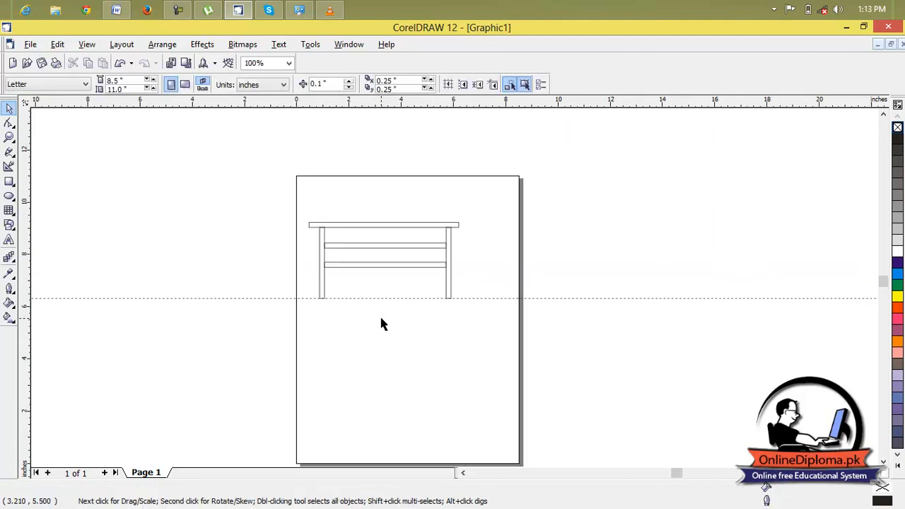
Step: Delete the guideline and move all five table parts together to the lower half of the page, centred at about 3.24, 3.62 inches
{"action": "left_click", "coordinate": [274, 298]}
{"action": "key", "text": "Delete"}
{"action": "left_click_drag", "start_coordinate": [488, 205], "coordinate": [304, 324]}
{"action": "left_click_drag", "start_coordinate": [384, 262], "coordinate": [381, 370]}
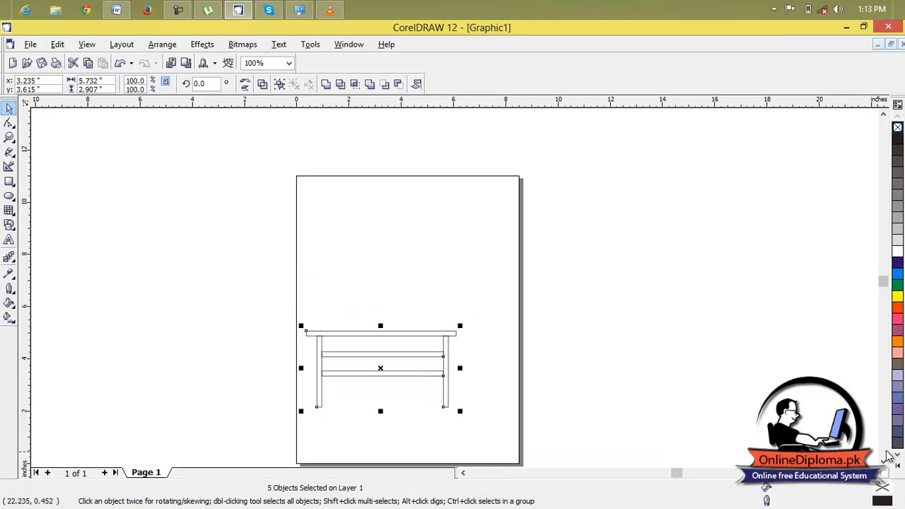
{"action": "scroll", "coordinate": [884, 460], "scroll_direction": "down", "scroll_amount": 4}
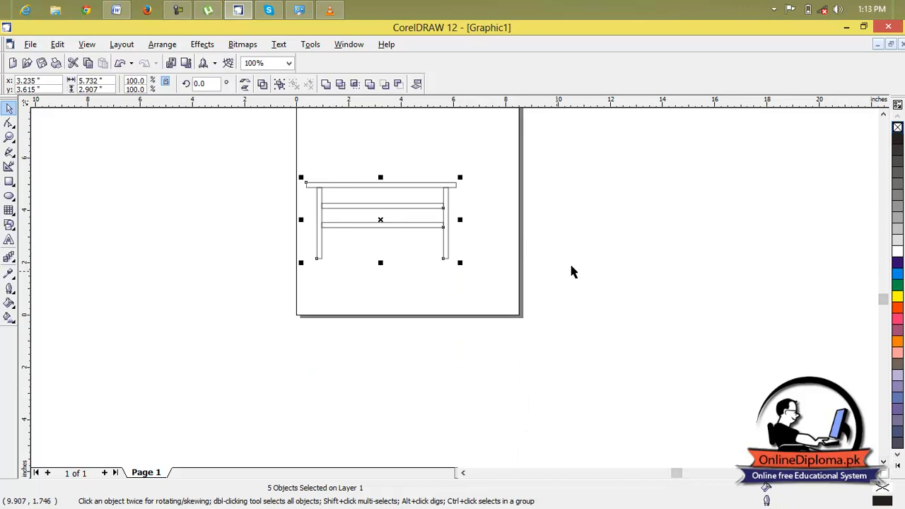
Step: Fill all the table parts with the Wood Grain texture from the Samples 8 texture library
{"action": "left_click", "coordinate": [11, 305]}
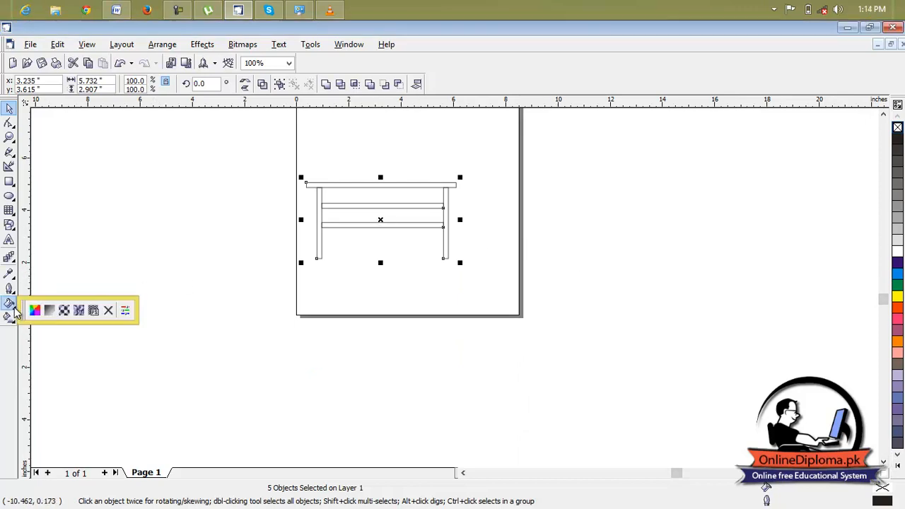
{"action": "left_click", "coordinate": [82, 315]}
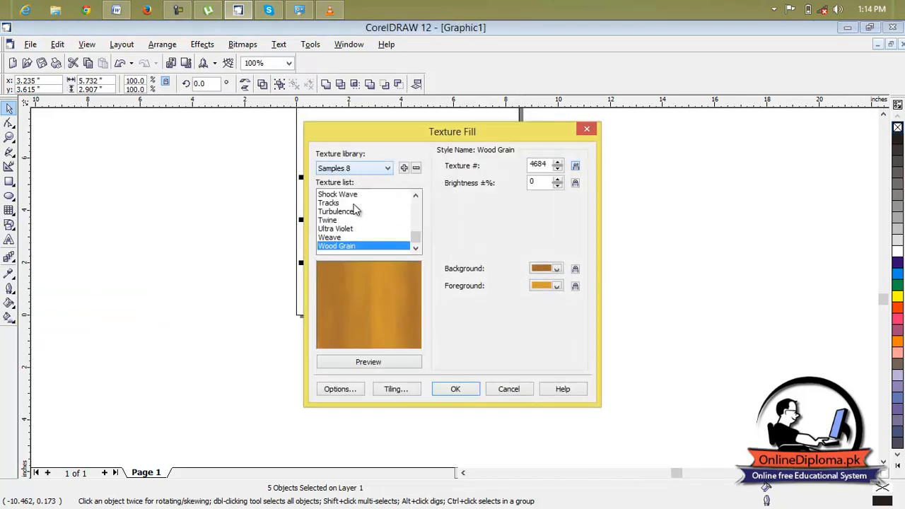
{"action": "left_click", "coordinate": [385, 168]}
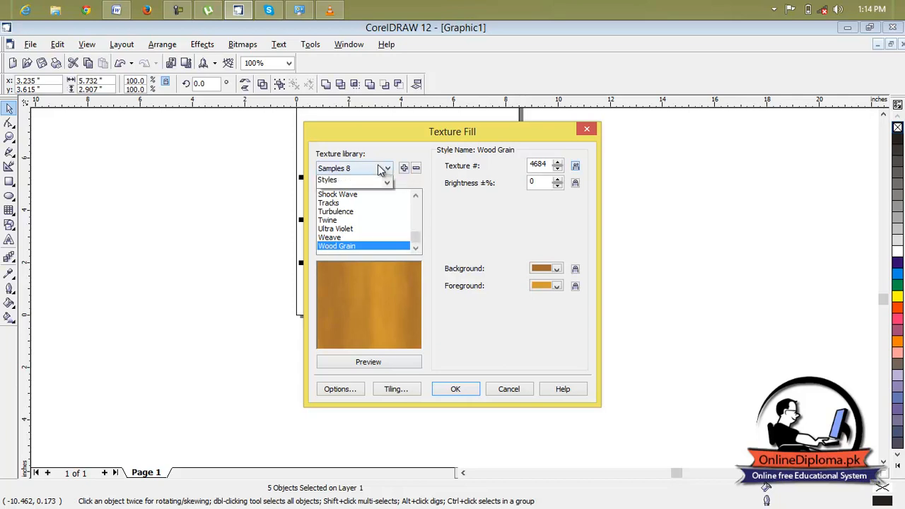
{"action": "left_click", "coordinate": [365, 177]}
{"action": "left_click", "coordinate": [365, 170]}
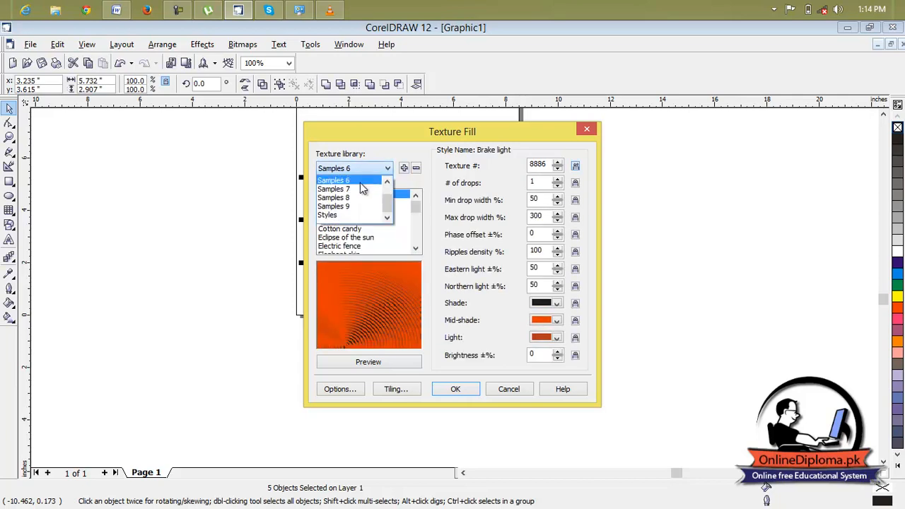
{"action": "left_click", "coordinate": [370, 172]}
{"action": "left_click", "coordinate": [385, 168]}
{"action": "left_click", "coordinate": [365, 204]}
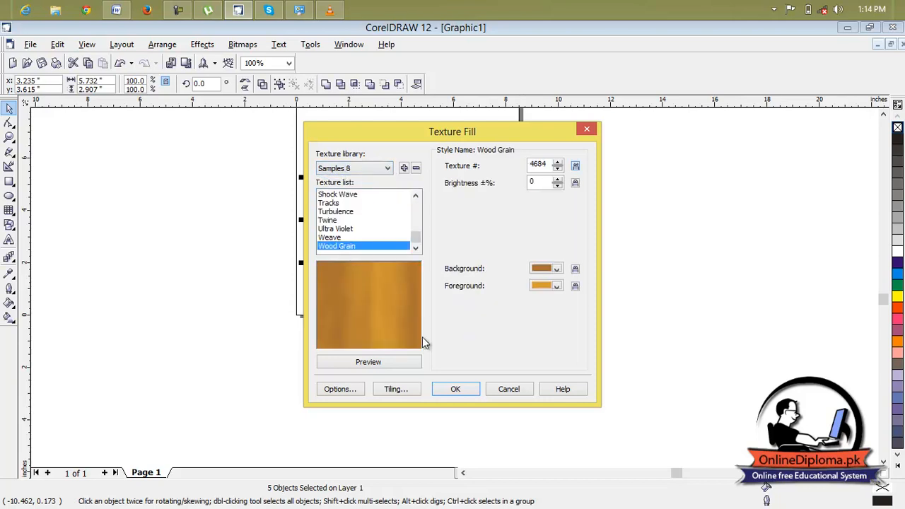
{"action": "left_click", "coordinate": [449, 390]}
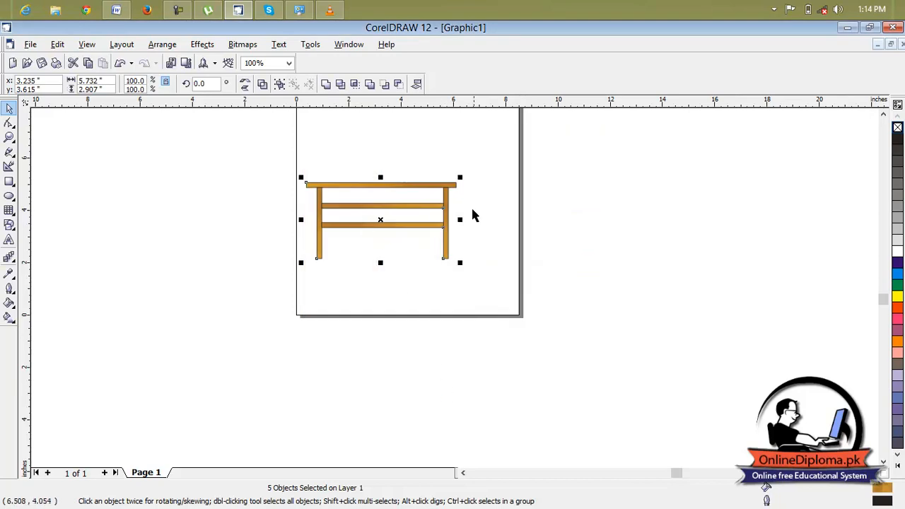
{"action": "left_click", "coordinate": [473, 213]}
Step: Extrude the tabletop up and to the right, with the vanishing point at about 4.62, 2.53 inches
{"action": "scroll", "coordinate": [382, 192], "scroll_direction": "up", "scroll_amount": 2}
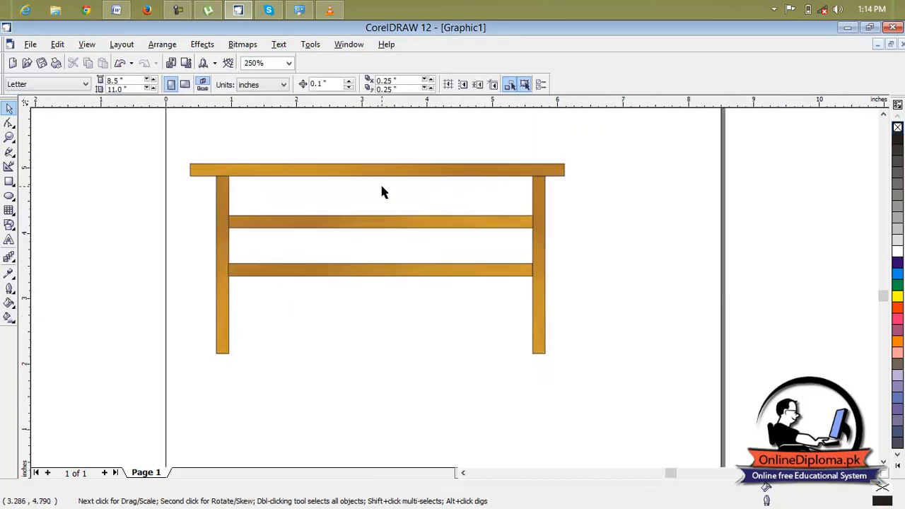
{"action": "left_click", "coordinate": [474, 170]}
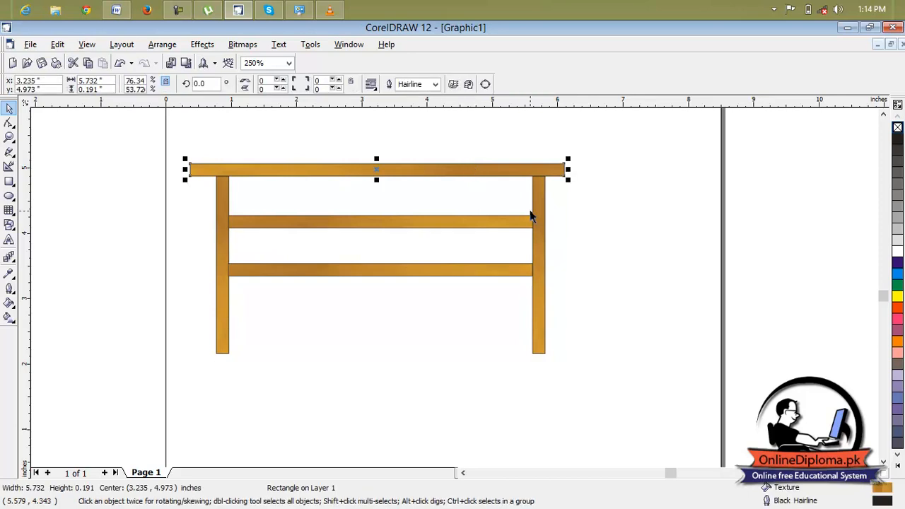
{"action": "left_click", "coordinate": [13, 258]}
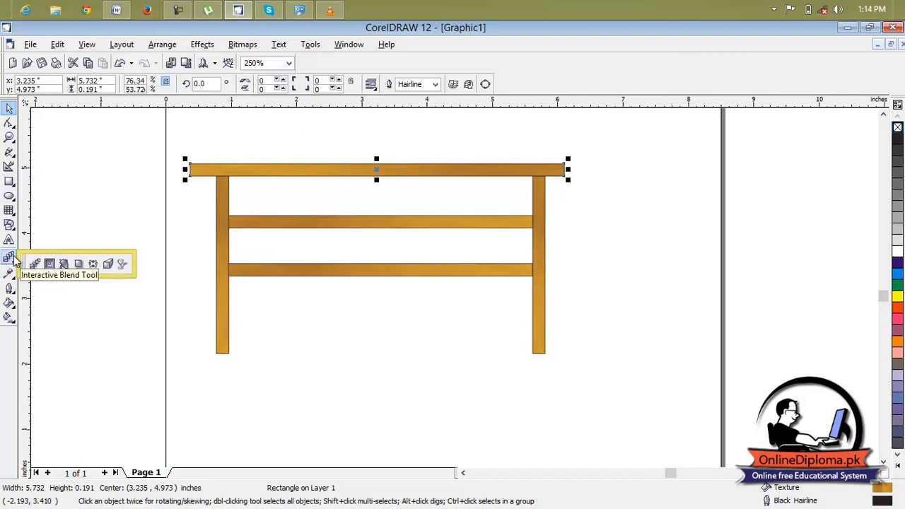
{"action": "left_click", "coordinate": [108, 265]}
{"action": "scroll", "coordinate": [333, 216], "scroll_direction": "down", "scroll_amount": 3}
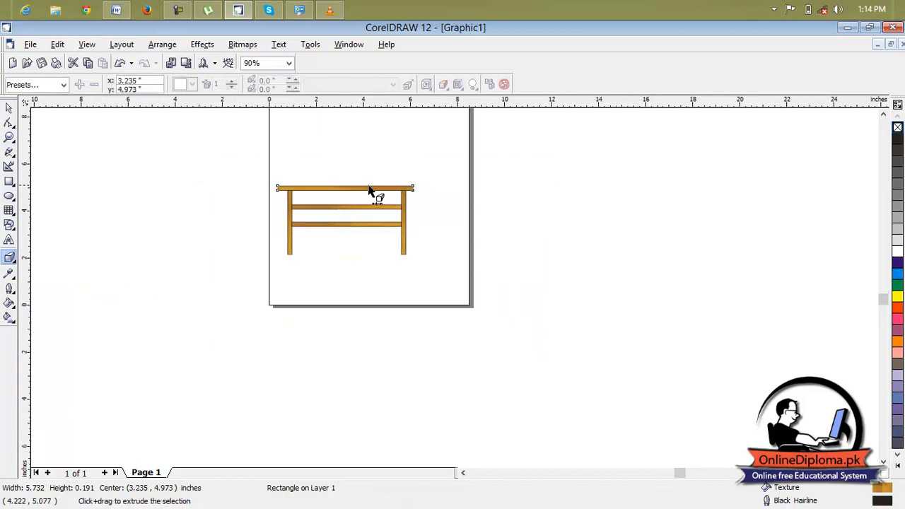
{"action": "left_click", "coordinate": [367, 193]}
{"action": "left_click_drag", "start_coordinate": [375, 191], "coordinate": [454, 130]}
{"action": "left_click", "coordinate": [883, 114]}
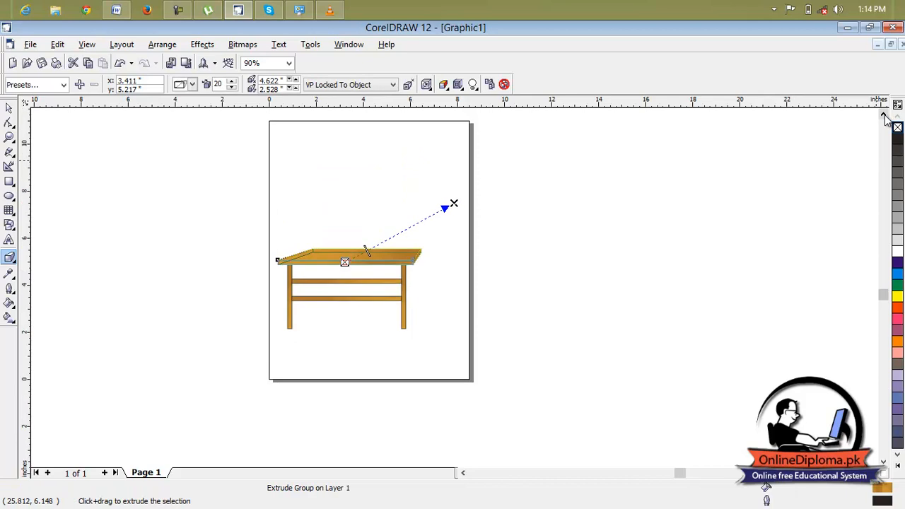
Step: Raise the tabletop extrusion's vanishing point to about 3.23 inches vertically and increase its depth to 55
{"action": "mouse_move", "coordinate": [453, 204]}
{"action": "left_mouse_down"}
{"action": "mouse_move", "coordinate": [450, 179]}
{"action": "mouse_move", "coordinate": [454, 187]}
{"action": "left_mouse_up"}
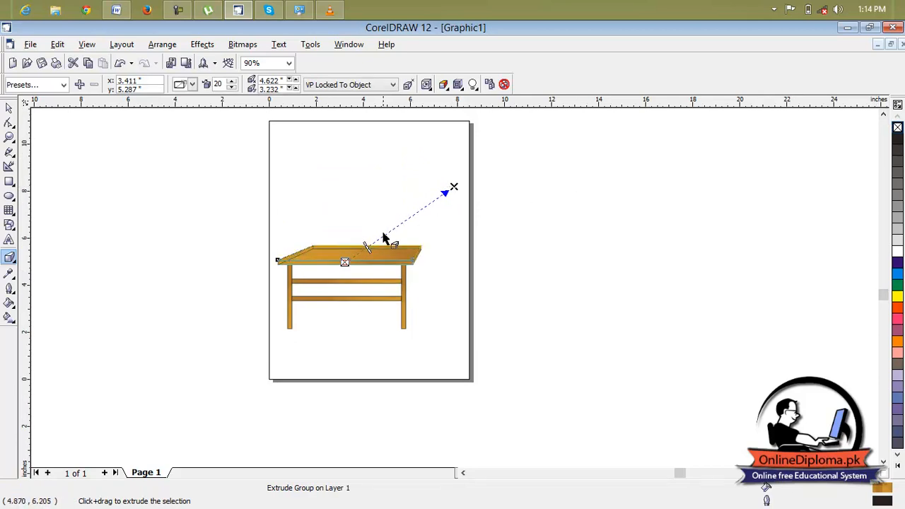
{"action": "left_click_drag", "start_coordinate": [367, 247], "coordinate": [408, 225]}
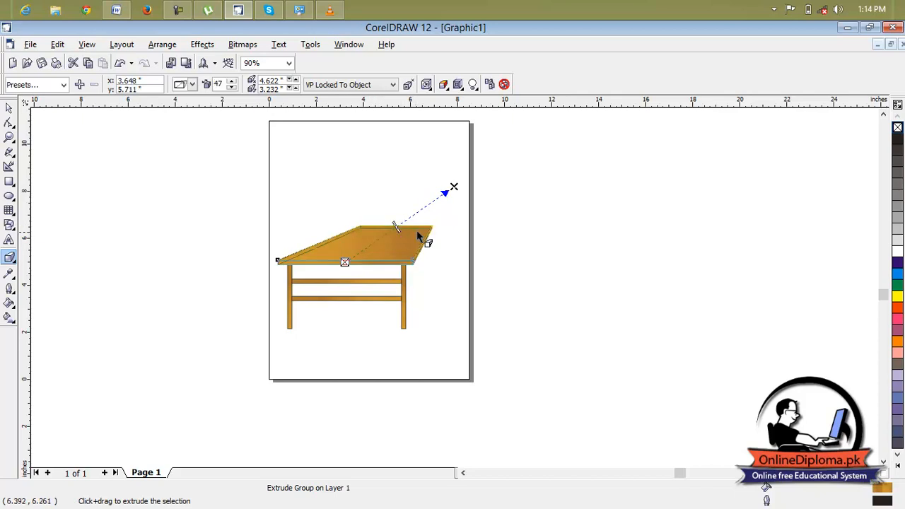
{"action": "left_click", "coordinate": [397, 225]}
{"action": "left_click", "coordinate": [502, 208]}
{"action": "left_click", "coordinate": [396, 229]}
{"action": "left_click_drag", "start_coordinate": [397, 226], "coordinate": [418, 225]}
{"action": "scroll", "coordinate": [420, 217], "scroll_direction": "up", "scroll_amount": 1}
{"action": "scroll", "coordinate": [420, 217], "scroll_direction": "up", "scroll_amount": 3}
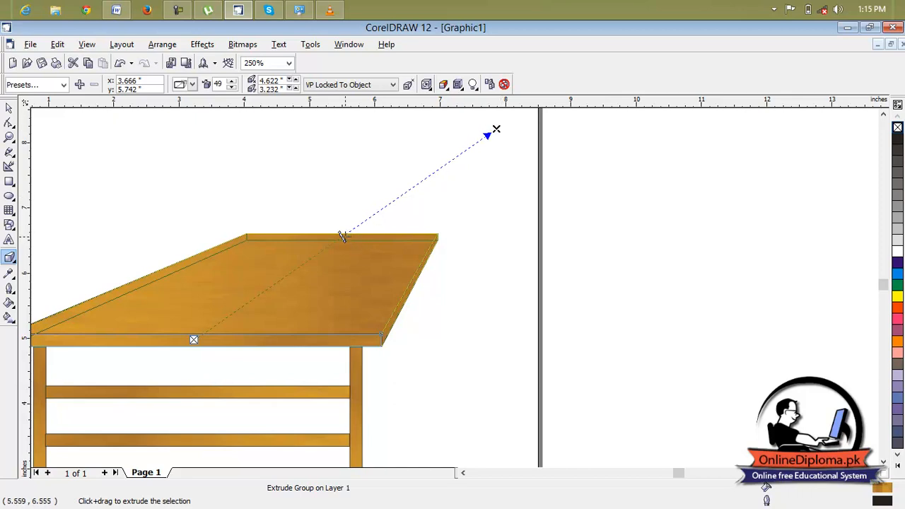
{"action": "left_click_drag", "start_coordinate": [342, 236], "coordinate": [361, 224]}
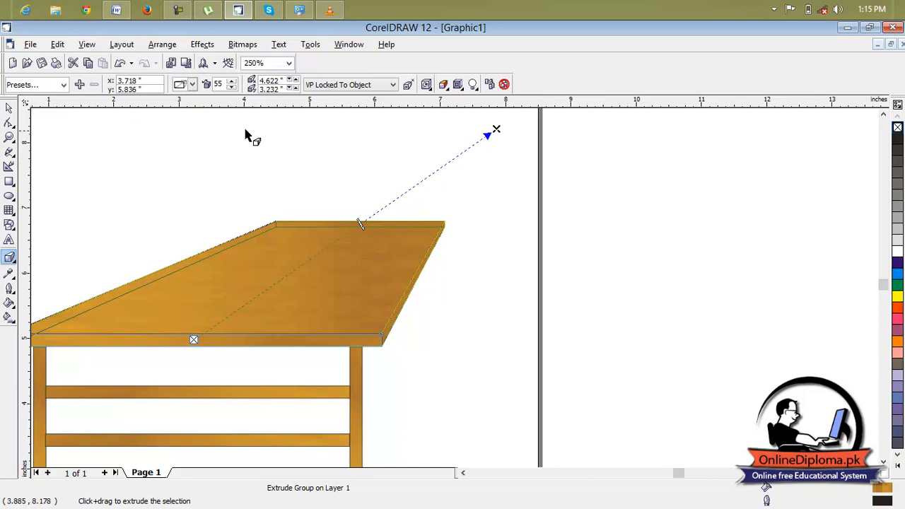
Step: Save the tabletop's extrusion settings as a preset named Table
{"action": "left_click", "coordinate": [80, 85]}
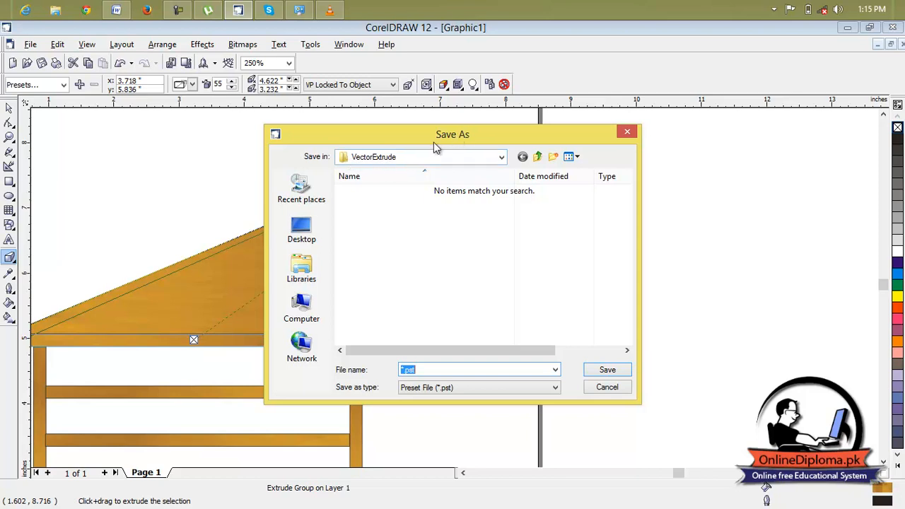
{"action": "left_click_drag", "start_coordinate": [398, 142], "coordinate": [488, 87]}
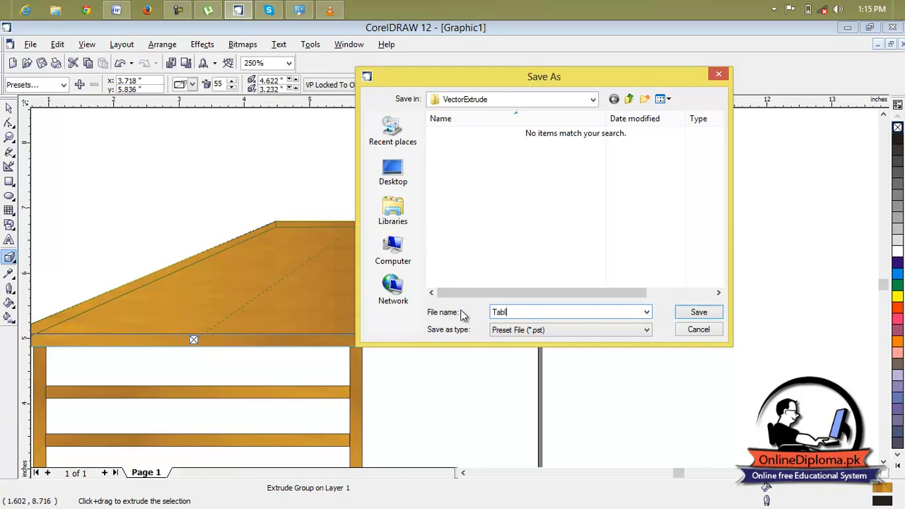
{"action": "left_click", "coordinate": [699, 313]}
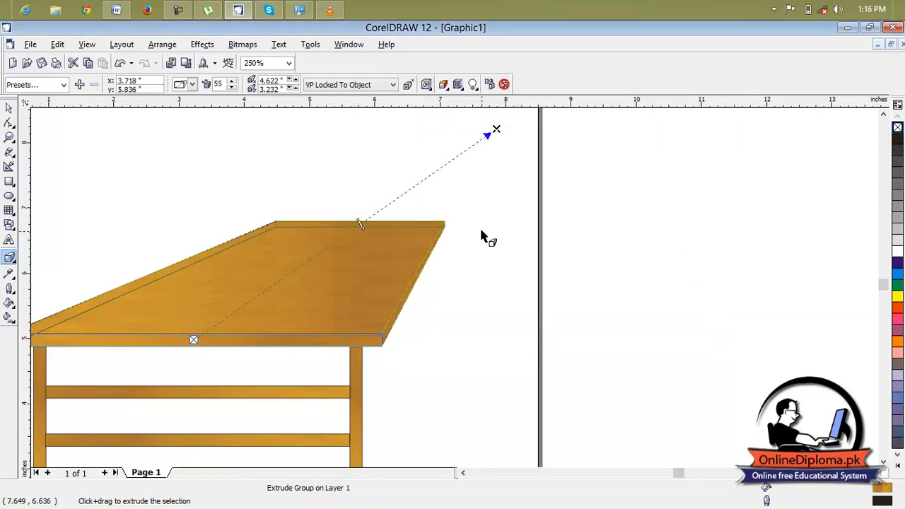
Step: Apply the saved Table extrusion preset to the upper crossbar
{"action": "left_click", "coordinate": [446, 240]}
{"action": "scroll", "coordinate": [344, 347], "scroll_direction": "down", "scroll_amount": 3}
{"action": "left_click", "coordinate": [333, 355]}
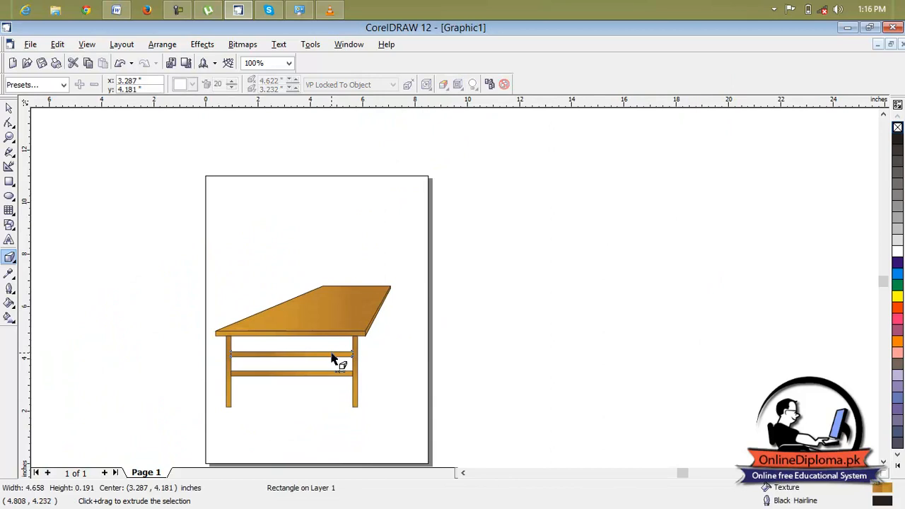
{"action": "scroll", "coordinate": [330, 358], "scroll_direction": "up", "scroll_amount": 3}
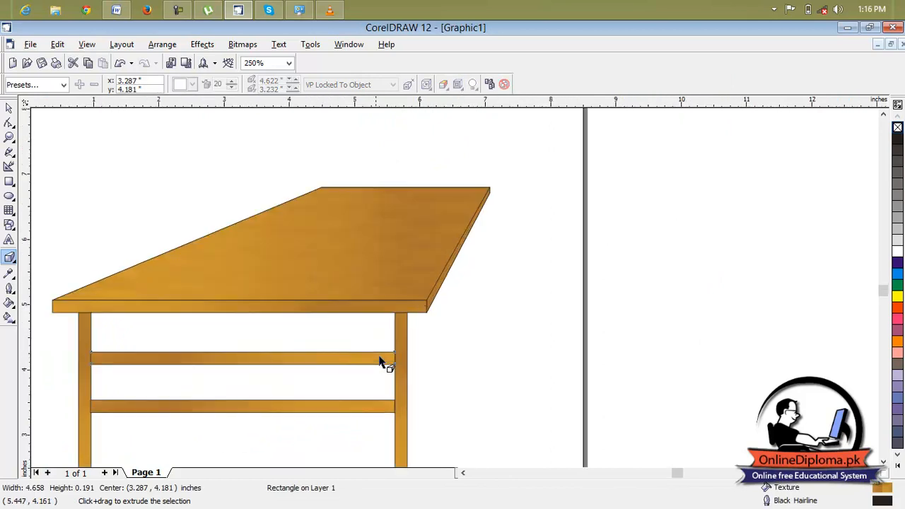
{"action": "left_click", "coordinate": [64, 84]}
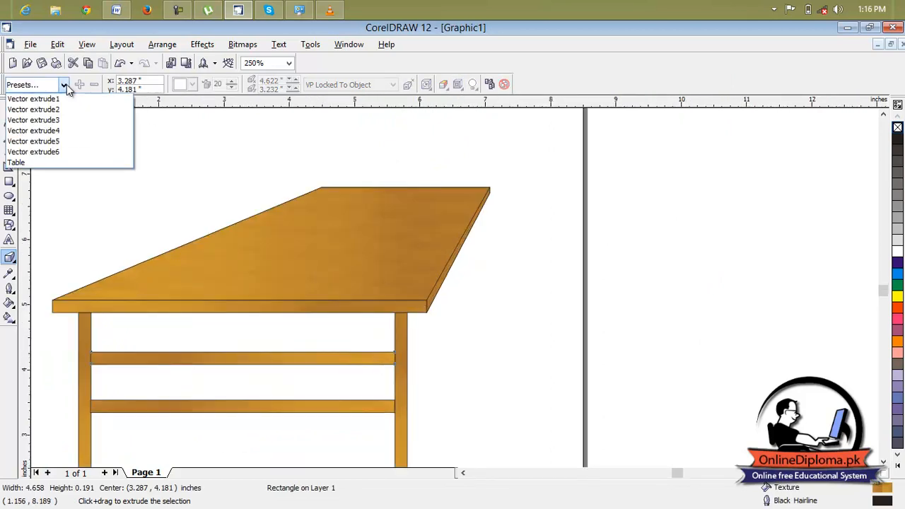
{"action": "left_click", "coordinate": [41, 163]}
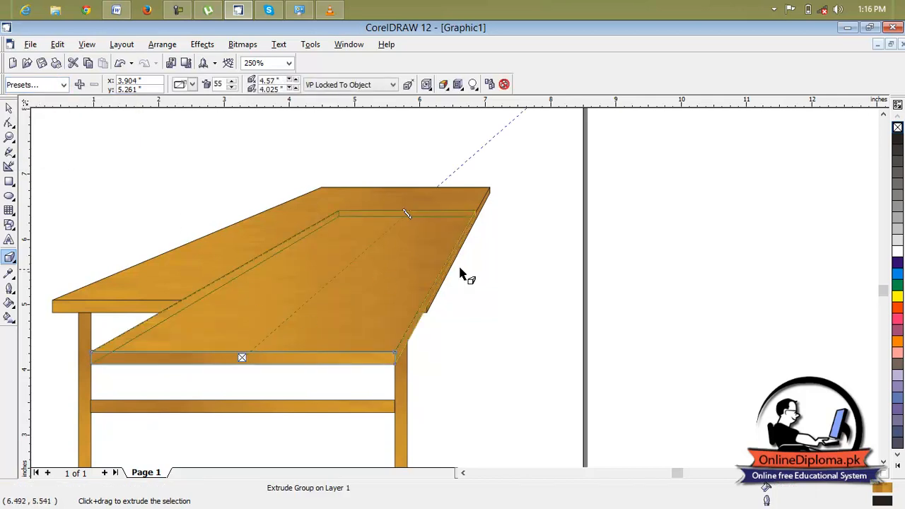
{"action": "left_click", "coordinate": [491, 273]}
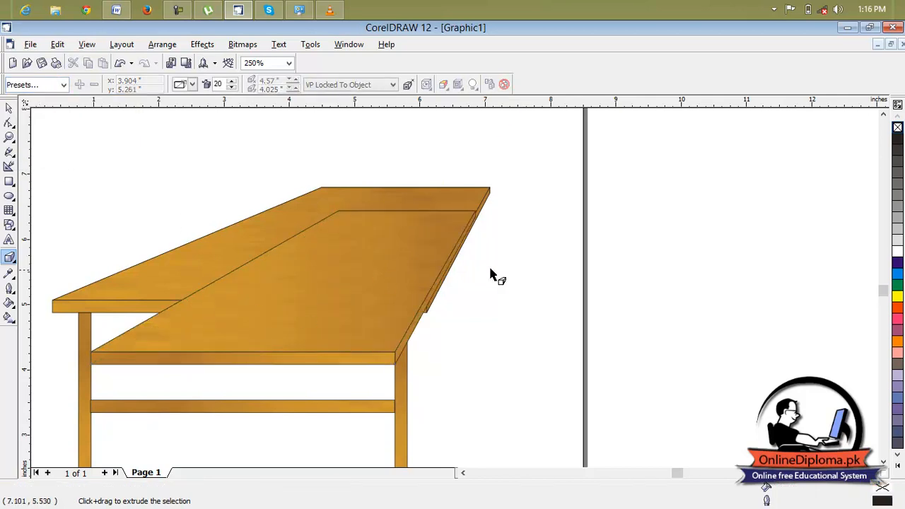
{"action": "left_click", "coordinate": [188, 281]}
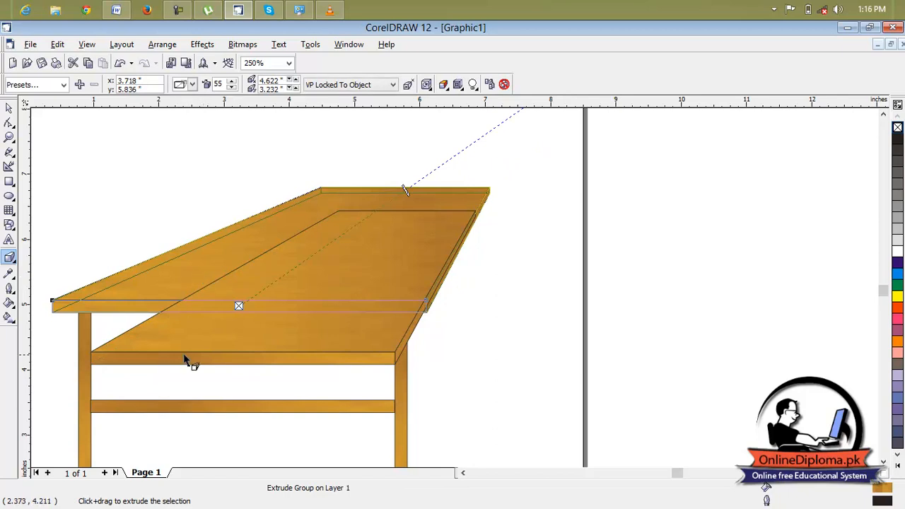
{"action": "left_click", "coordinate": [481, 300]}
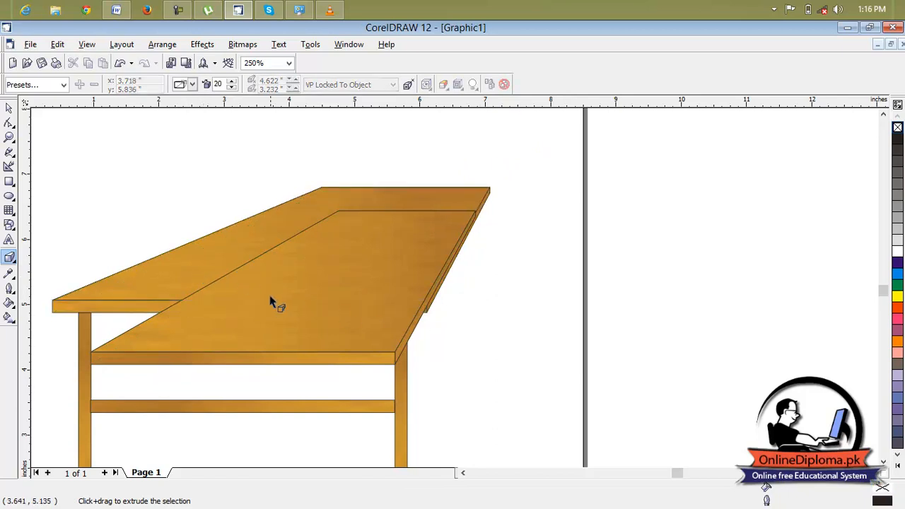
{"action": "left_click", "coordinate": [222, 276]}
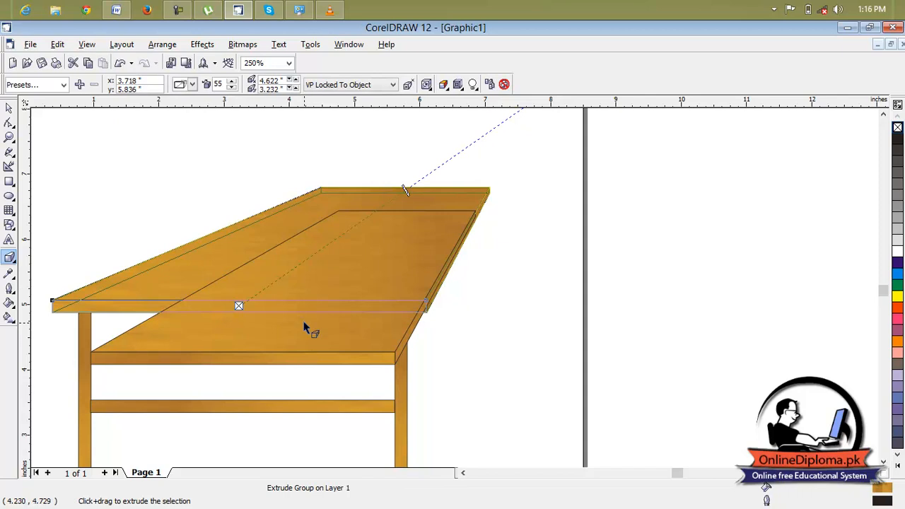
{"action": "left_click", "coordinate": [493, 270]}
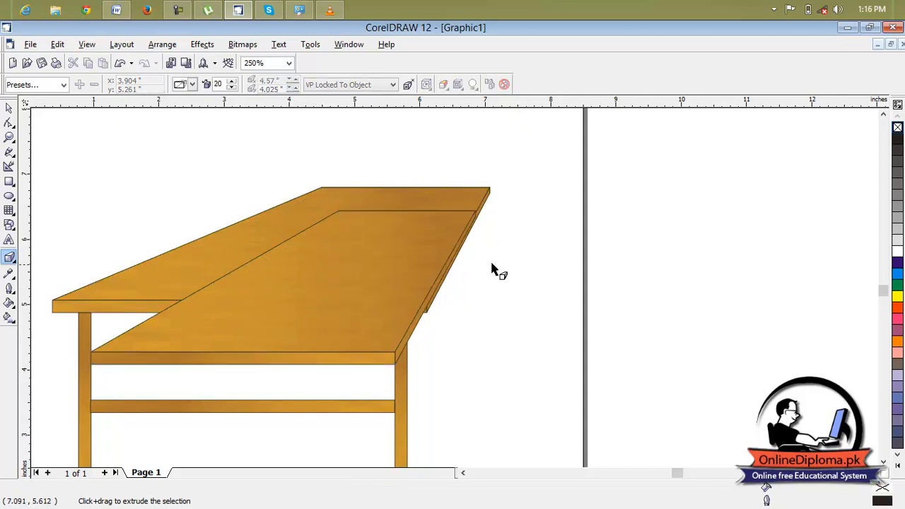
Step: Place the extruded upper crossbar behind the tabletop in the stacking order
{"action": "left_click", "coordinate": [417, 262]}
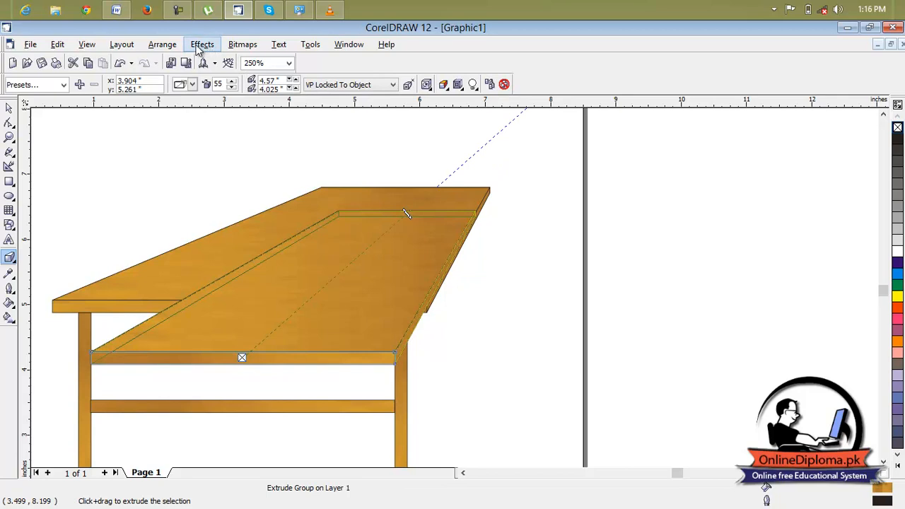
{"action": "left_click", "coordinate": [163, 45]}
{"action": "mouse_move", "coordinate": [201, 110]}
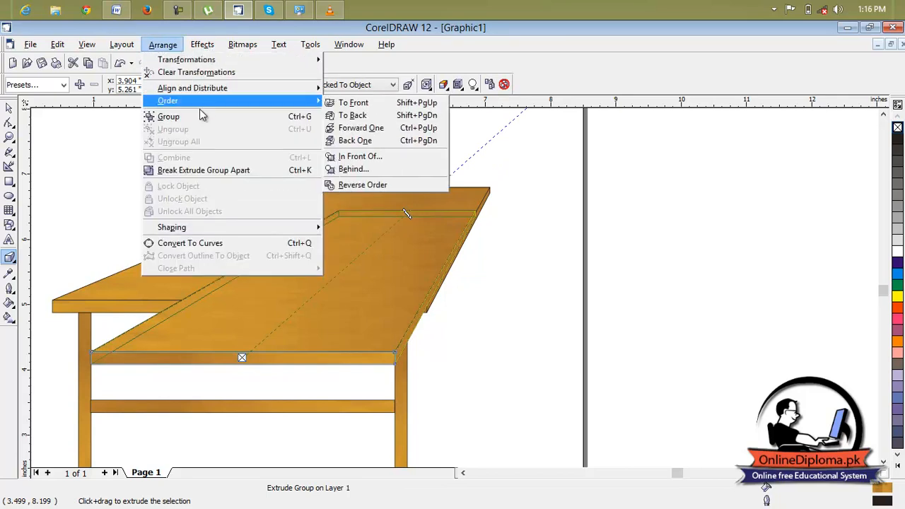
{"action": "left_click", "coordinate": [373, 171]}
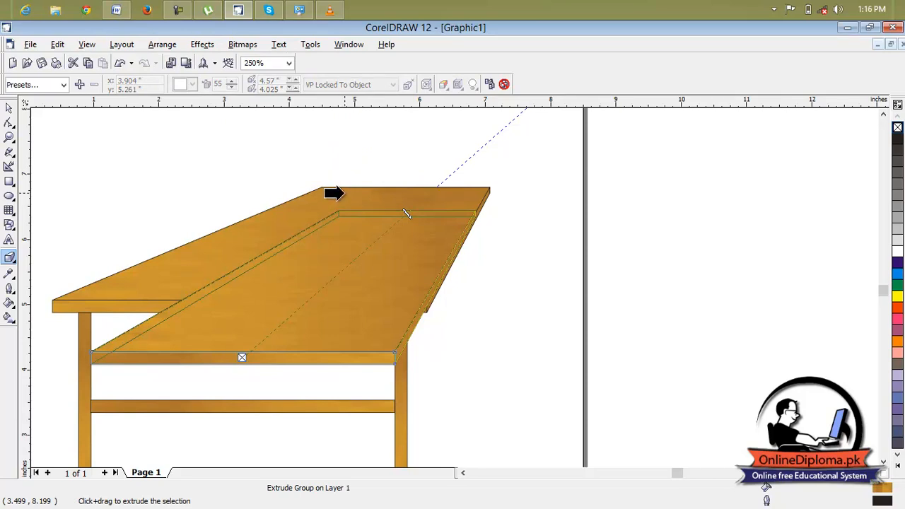
{"action": "left_click", "coordinate": [343, 193]}
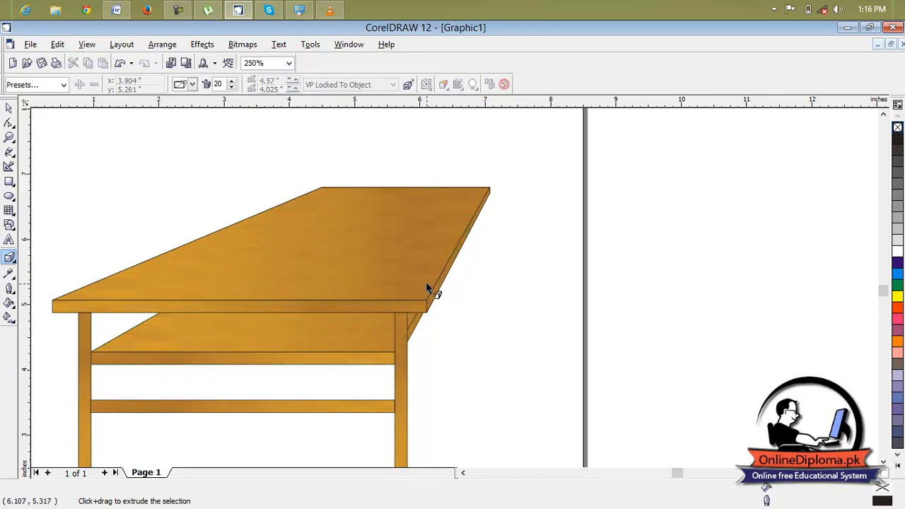
Step: Apply the saved Table extrusion preset to the lower crossbar
{"action": "left_click", "coordinate": [328, 410]}
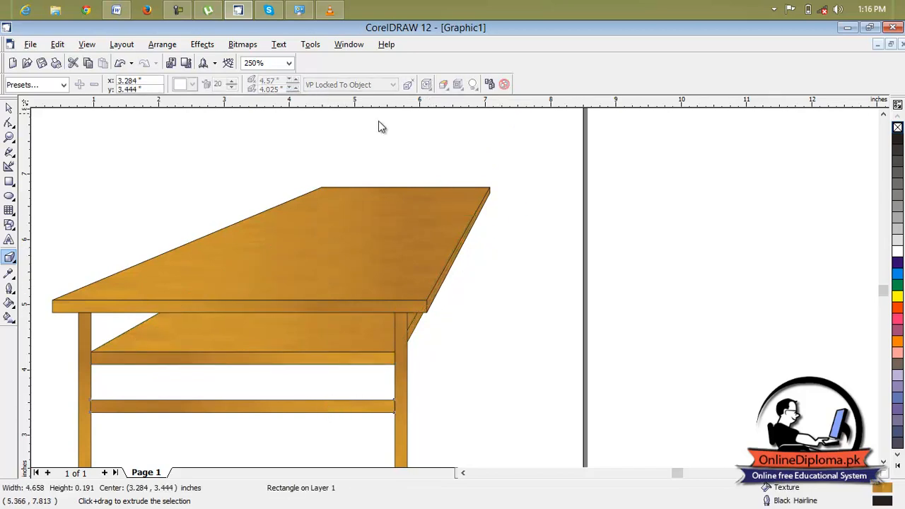
{"action": "left_click", "coordinate": [65, 86]}
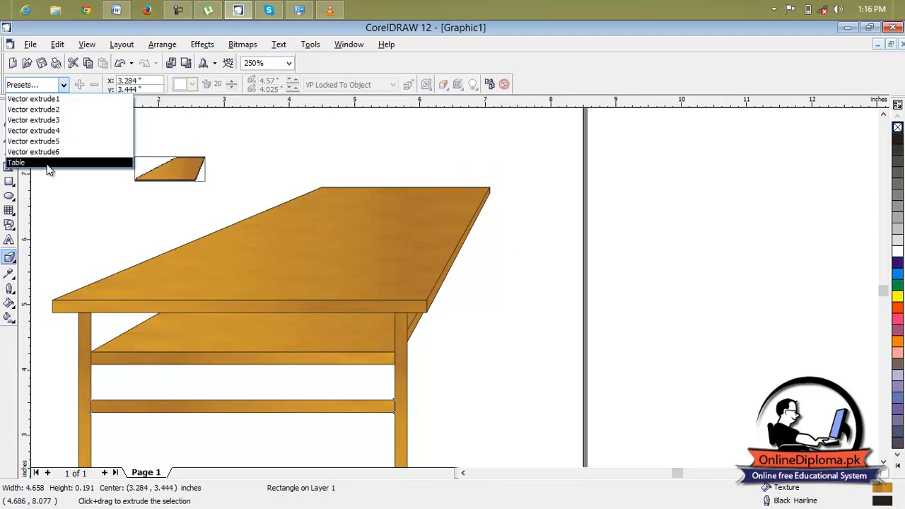
{"action": "left_click", "coordinate": [43, 163]}
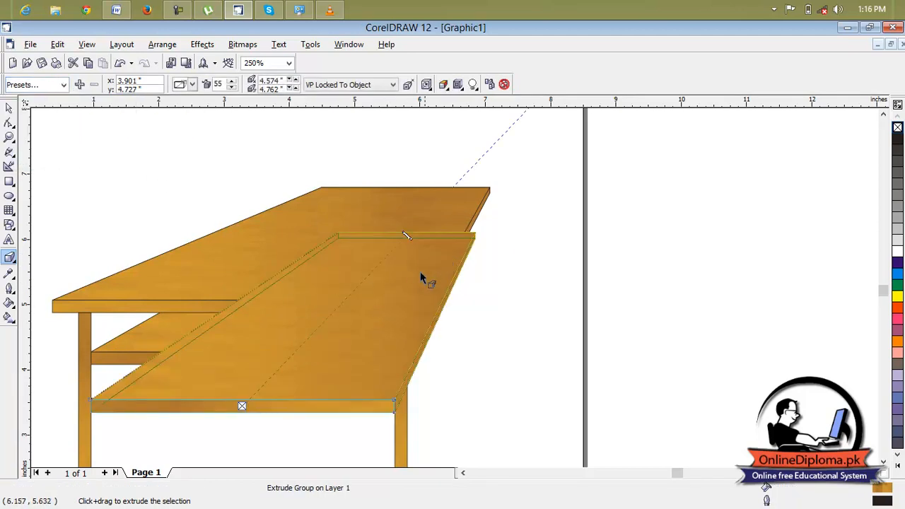
Step: Place the extruded lower crossbar behind the upper crossbar's extrusion and deselect it
{"action": "left_click", "coordinate": [172, 46]}
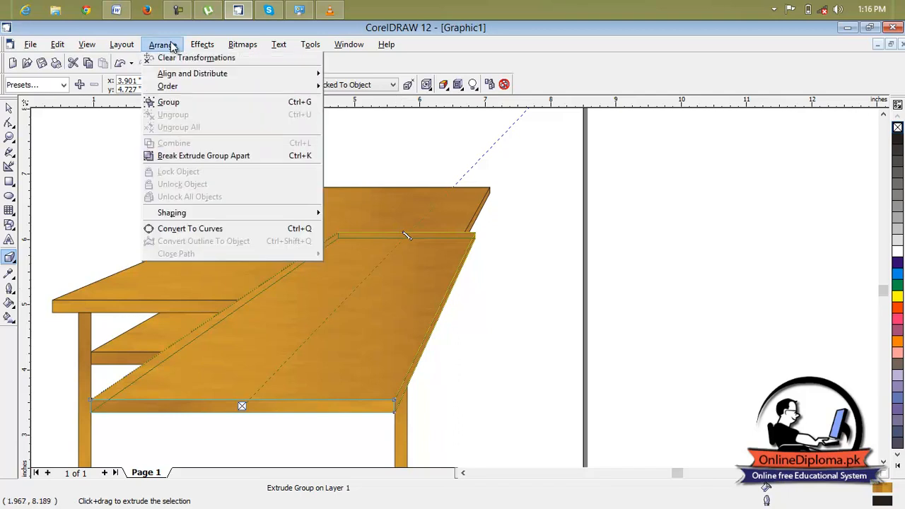
{"action": "mouse_move", "coordinate": [191, 102]}
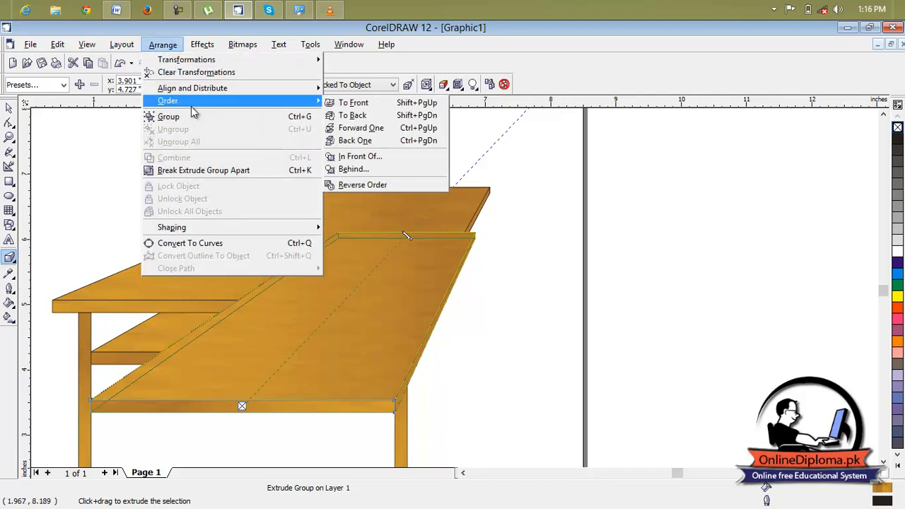
{"action": "left_click", "coordinate": [350, 169]}
{"action": "left_click", "coordinate": [165, 332]}
{"action": "left_click", "coordinate": [490, 333]}
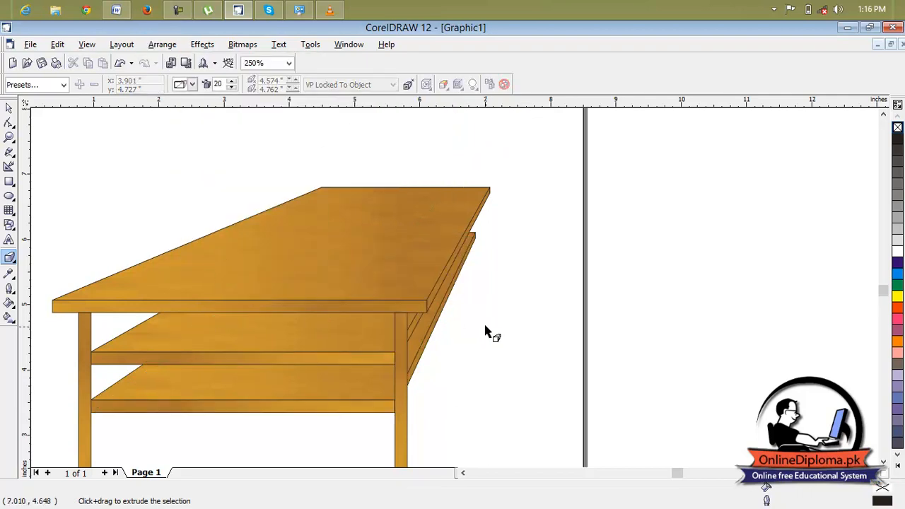
Step: Extrude the right leg with the Table preset and reduce its extrusion depth to 5
{"action": "scroll", "coordinate": [488, 333], "scroll_direction": "down", "scroll_amount": 3}
{"action": "scroll", "coordinate": [460, 384], "scroll_direction": "up", "scroll_amount": 1}
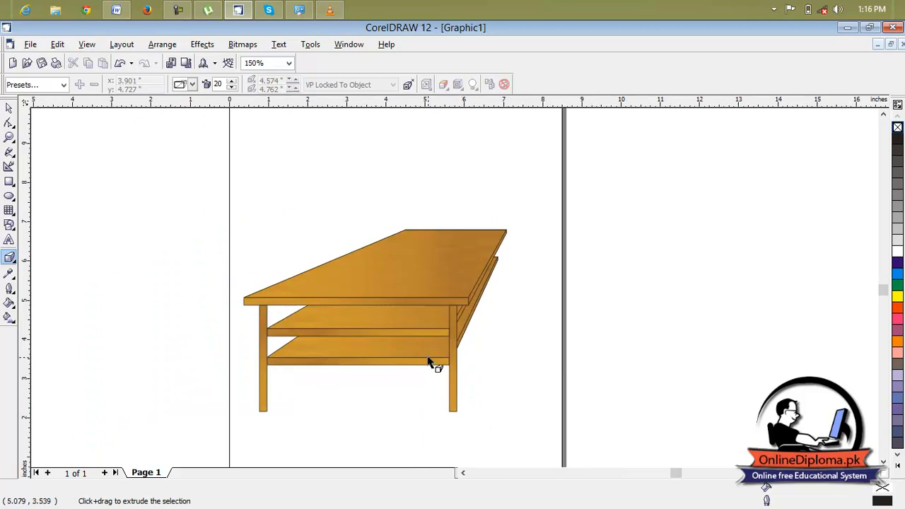
{"action": "left_click", "coordinate": [453, 406]}
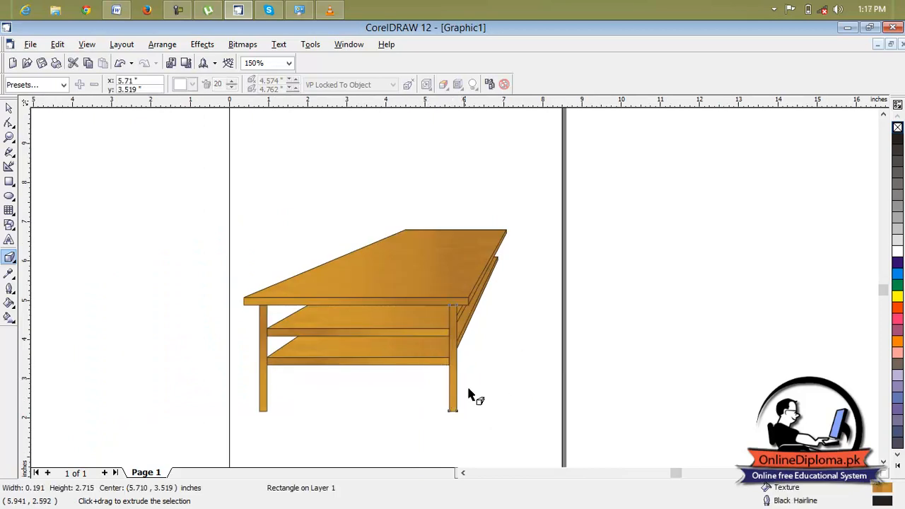
{"action": "left_click", "coordinate": [63, 84]}
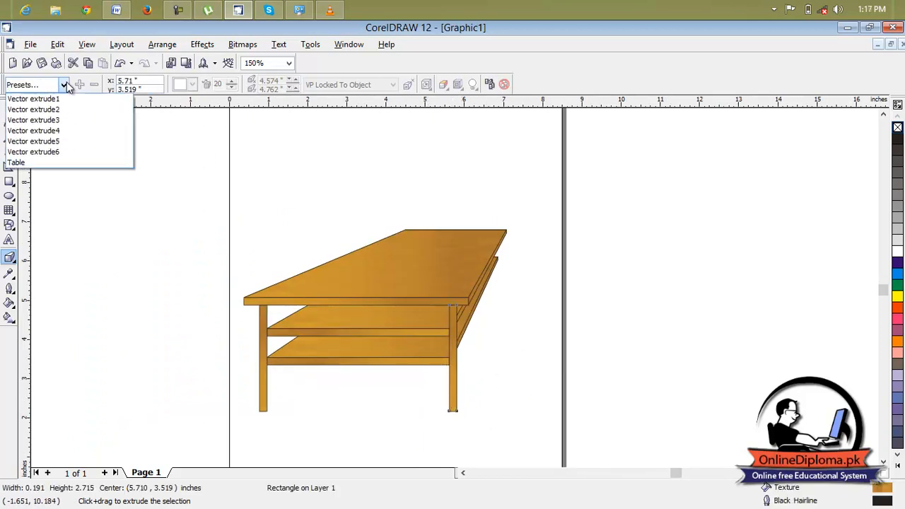
{"action": "left_click", "coordinate": [57, 168]}
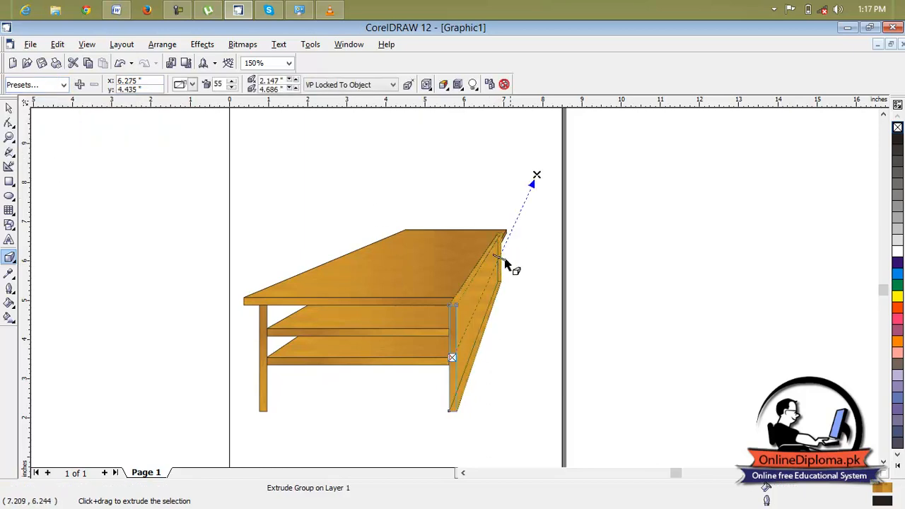
{"action": "left_click_drag", "start_coordinate": [500, 258], "coordinate": [484, 290]}
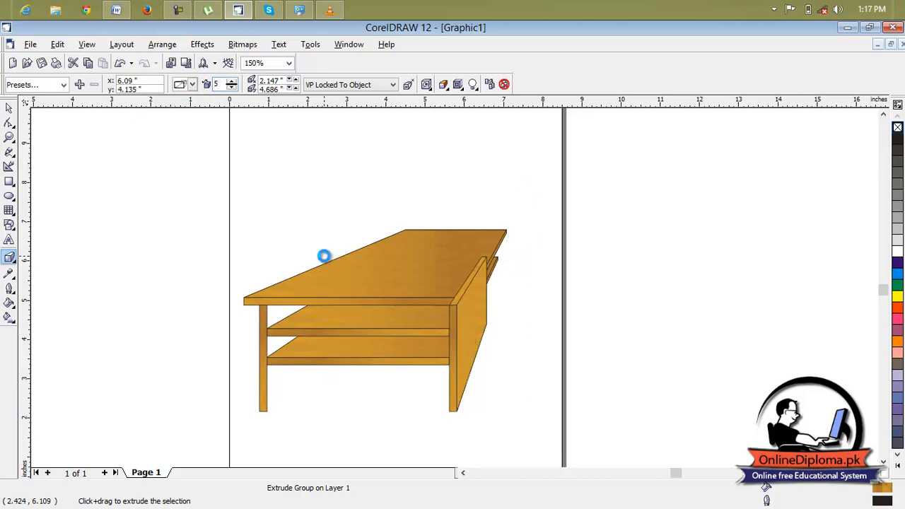
{"action": "left_click_drag", "start_coordinate": [452, 325], "coordinate": [475, 337]}
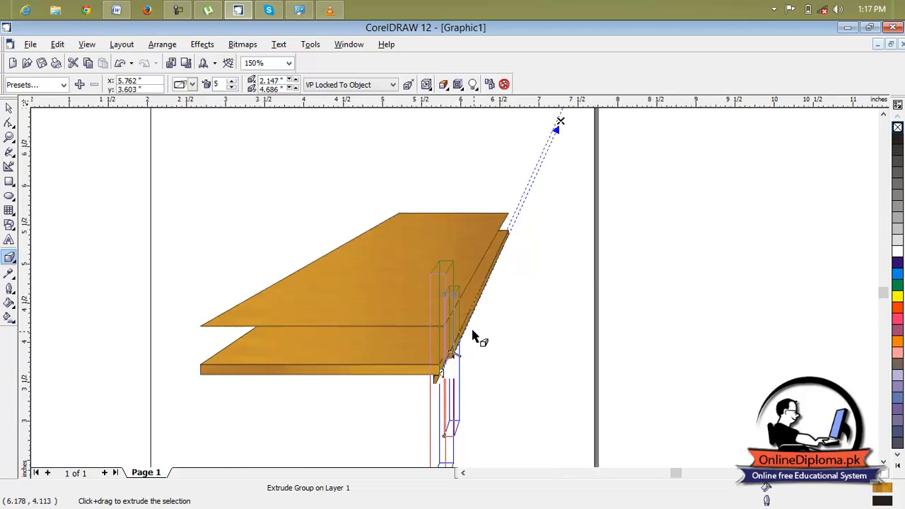
{"action": "scroll", "coordinate": [475, 337], "scroll_direction": "up", "scroll_amount": 1}
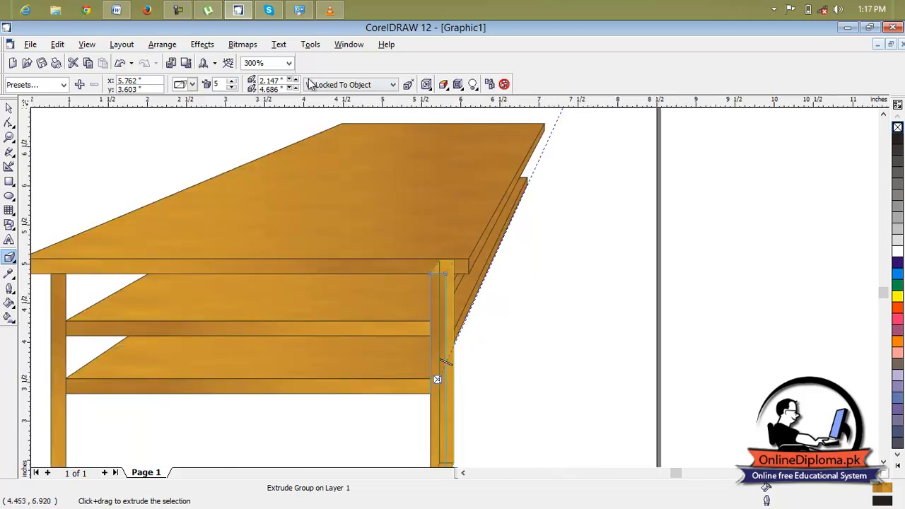
Step: Extrude the left leg with the Table preset and set its extrusion depth to 5
{"action": "left_click", "coordinate": [66, 312]}
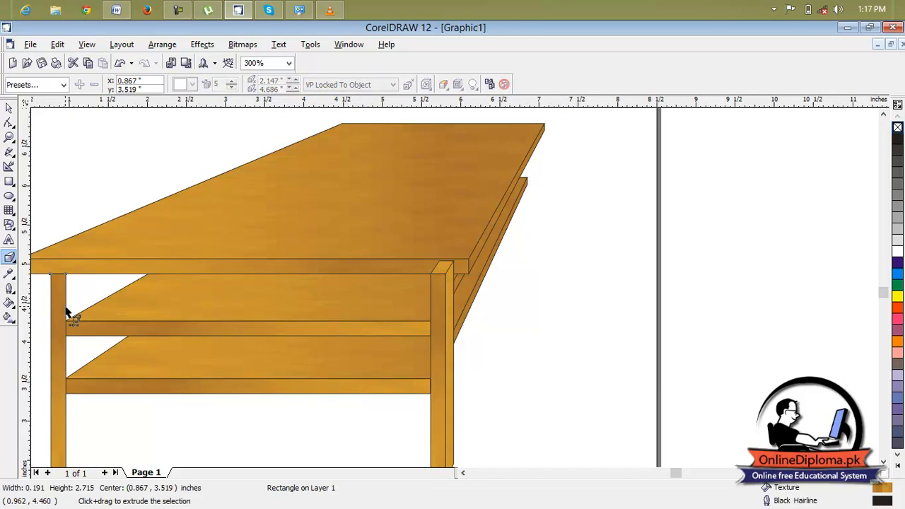
{"action": "left_click", "coordinate": [64, 84]}
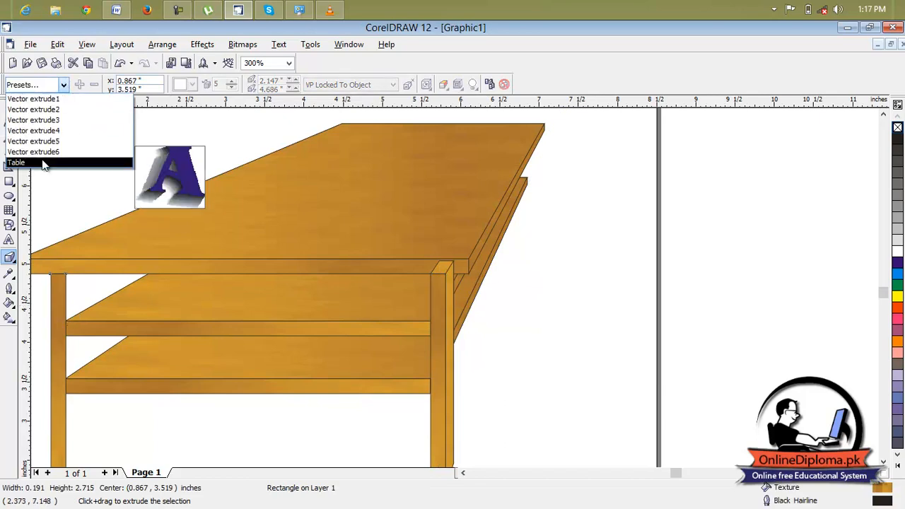
{"action": "left_click", "coordinate": [43, 163]}
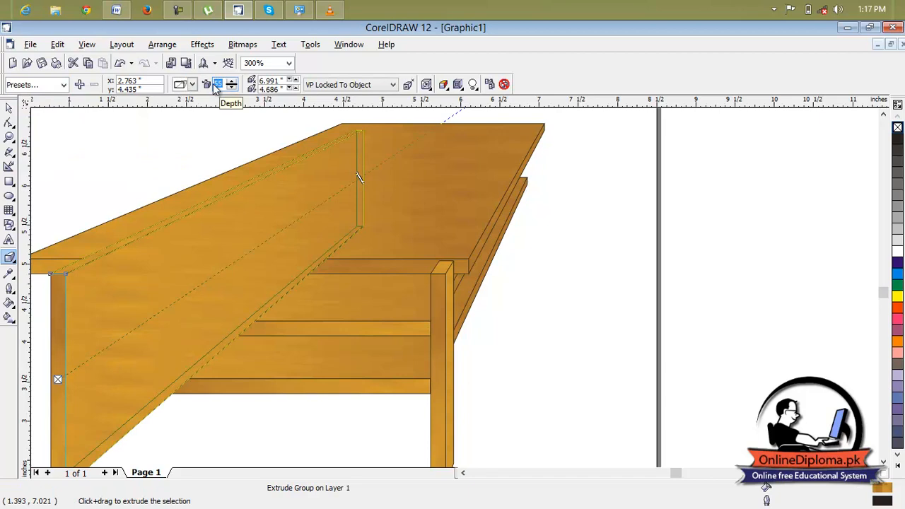
{"action": "double_click", "coordinate": [216, 85]}
{"action": "type", "text": "5"}
{"action": "key", "text": "Return"}
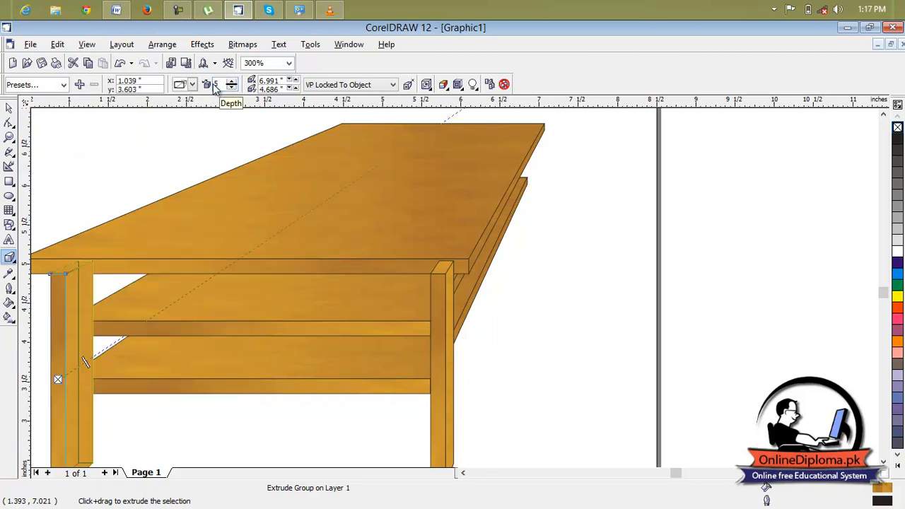
{"action": "left_click", "coordinate": [532, 308]}
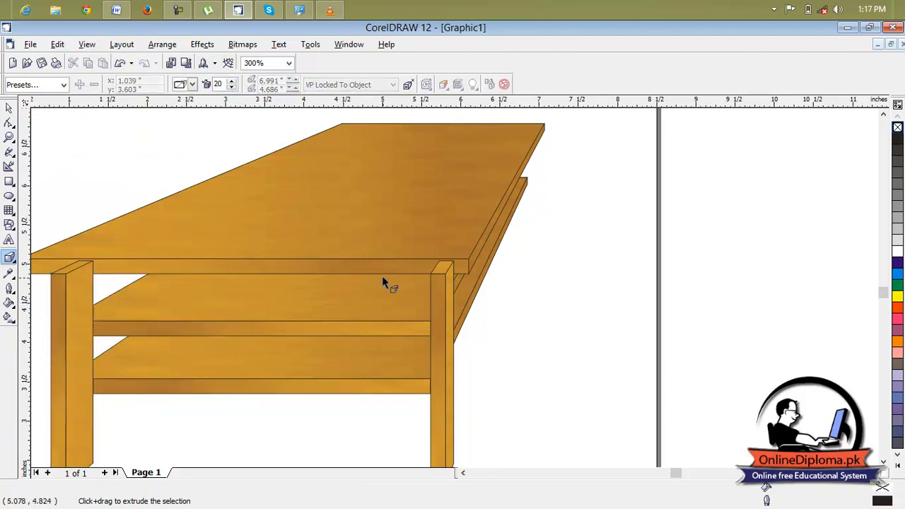
Step: Send the extruded left leg to the back, behind the tabletop and both crossbars
{"action": "scroll", "coordinate": [178, 299], "scroll_direction": "down", "scroll_amount": 1}
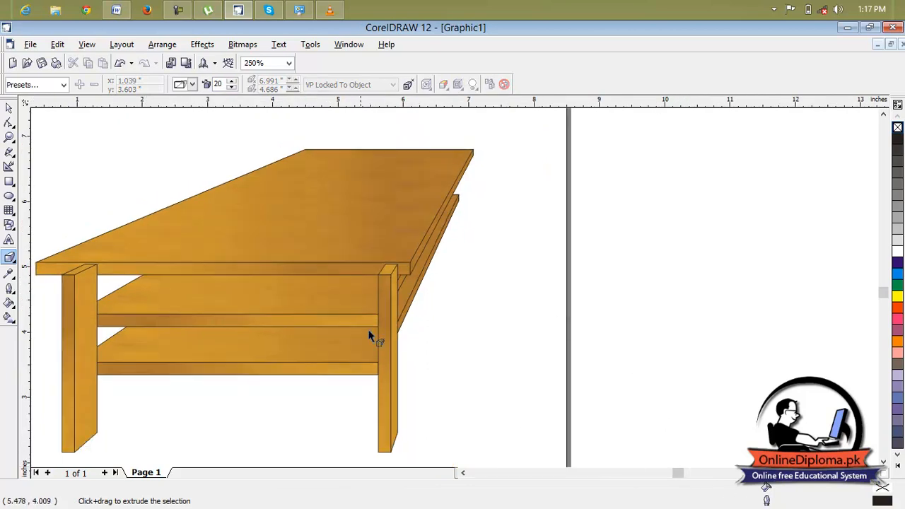
{"action": "left_click", "coordinate": [127, 269]}
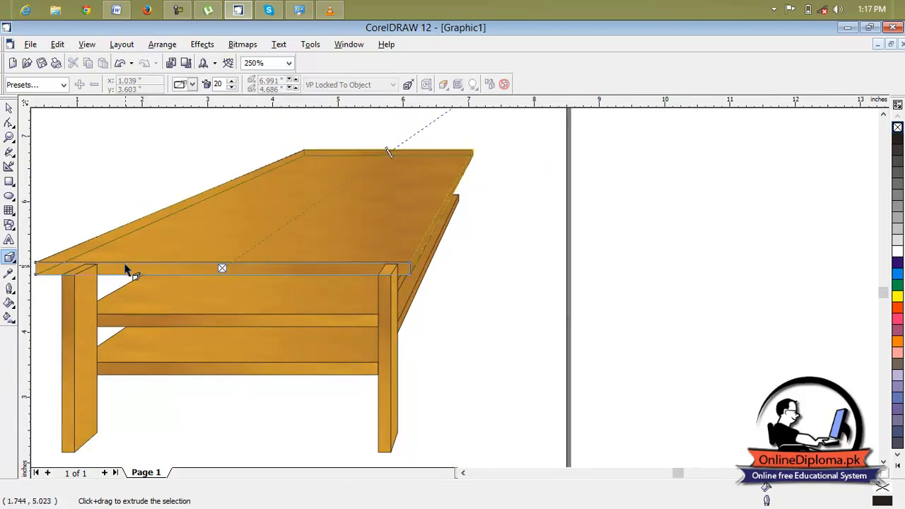
{"action": "left_click", "coordinate": [122, 305]}
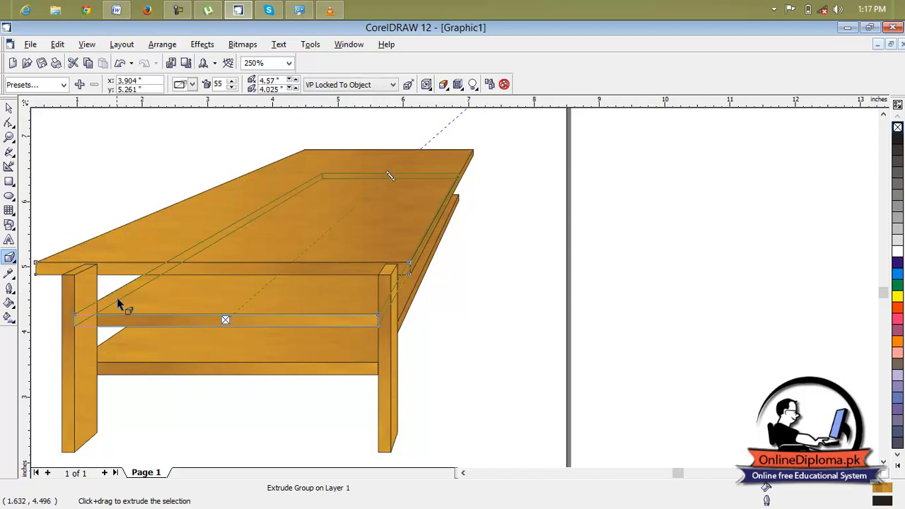
{"action": "left_click", "coordinate": [85, 287]}
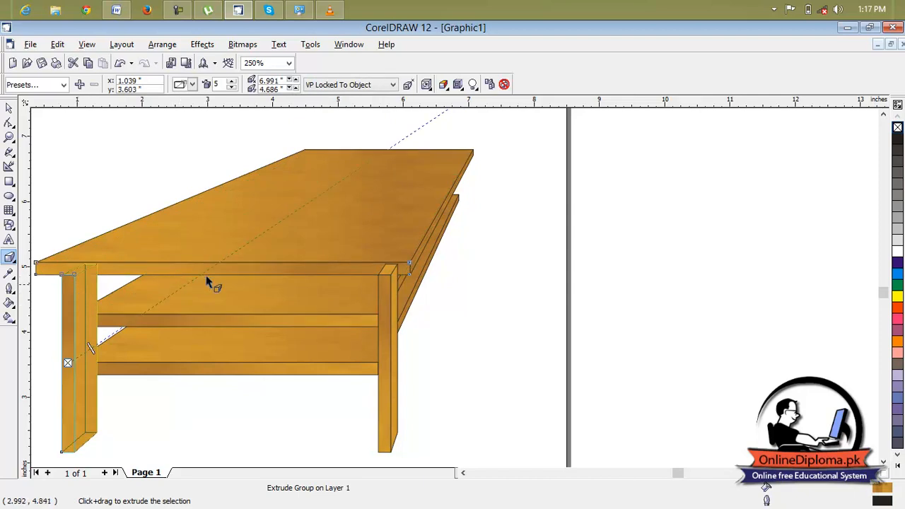
{"action": "left_click", "coordinate": [9, 108]}
{"action": "left_click", "coordinate": [94, 278]}
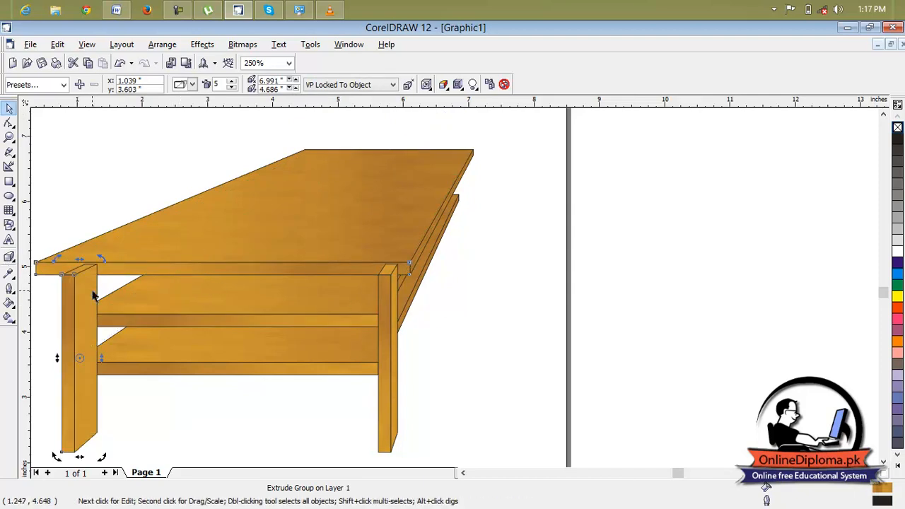
{"action": "left_click", "coordinate": [172, 47]}
{"action": "mouse_move", "coordinate": [212, 100]}
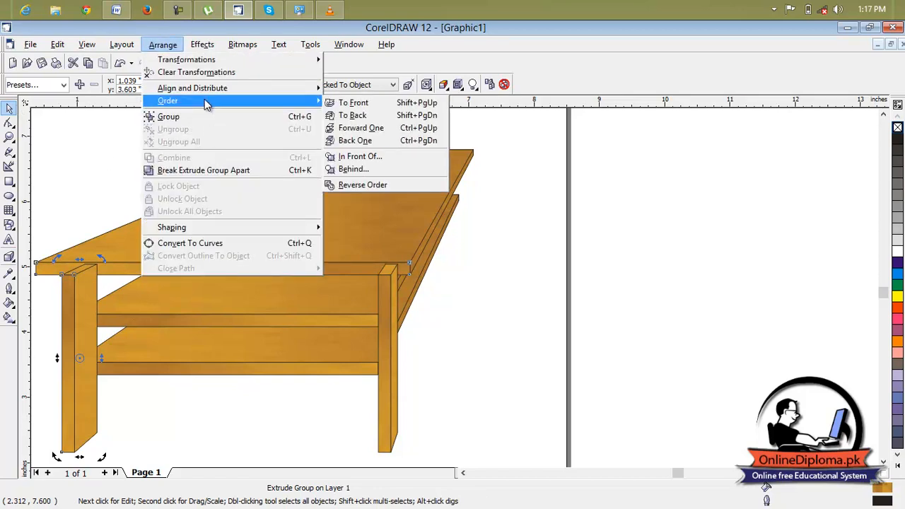
{"action": "left_click", "coordinate": [380, 116]}
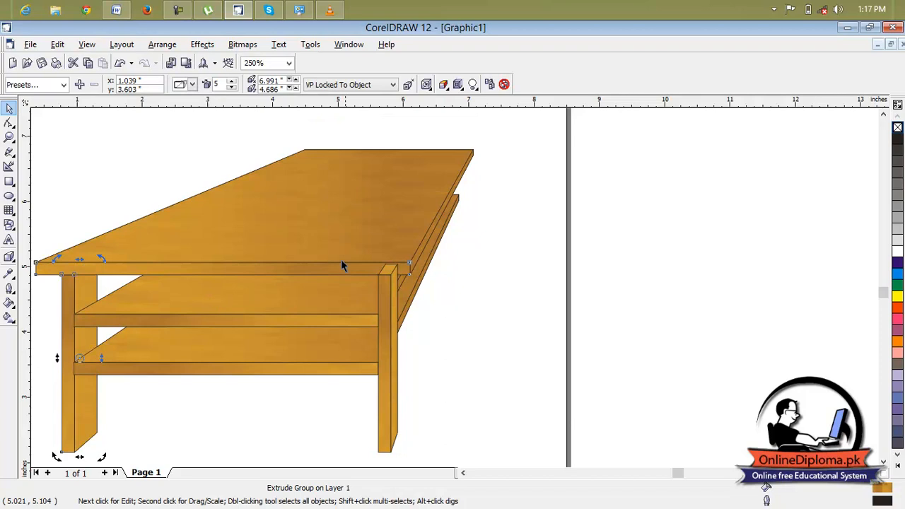
{"action": "left_click", "coordinate": [384, 312]}
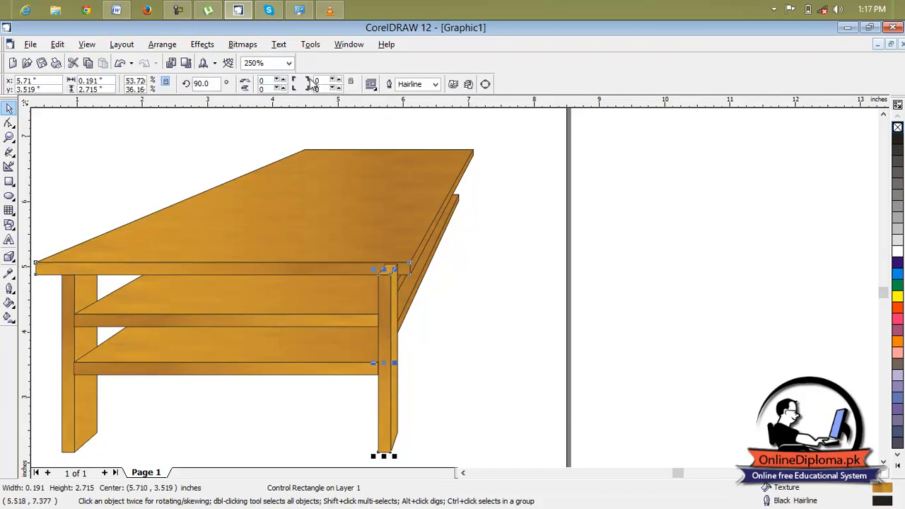
{"action": "left_click", "coordinate": [203, 44]}
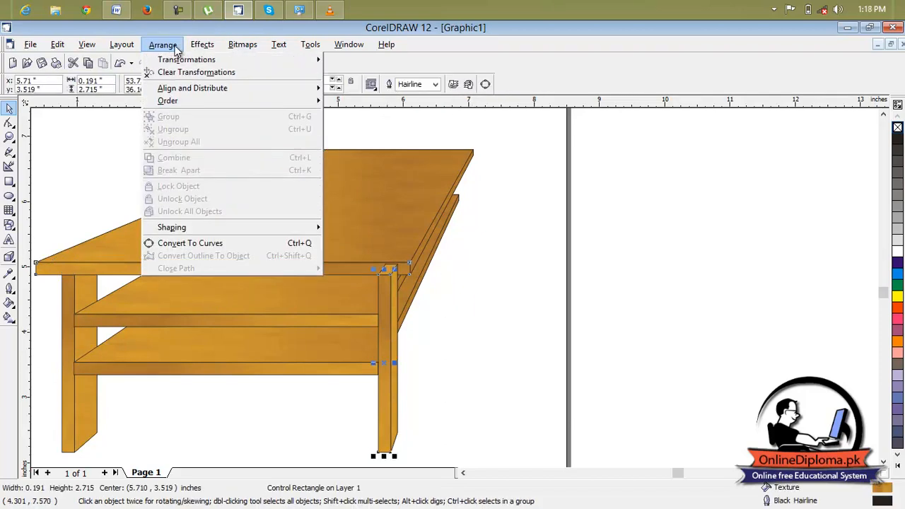
{"action": "mouse_move", "coordinate": [162, 44]}
{"action": "mouse_move", "coordinate": [190, 103]}
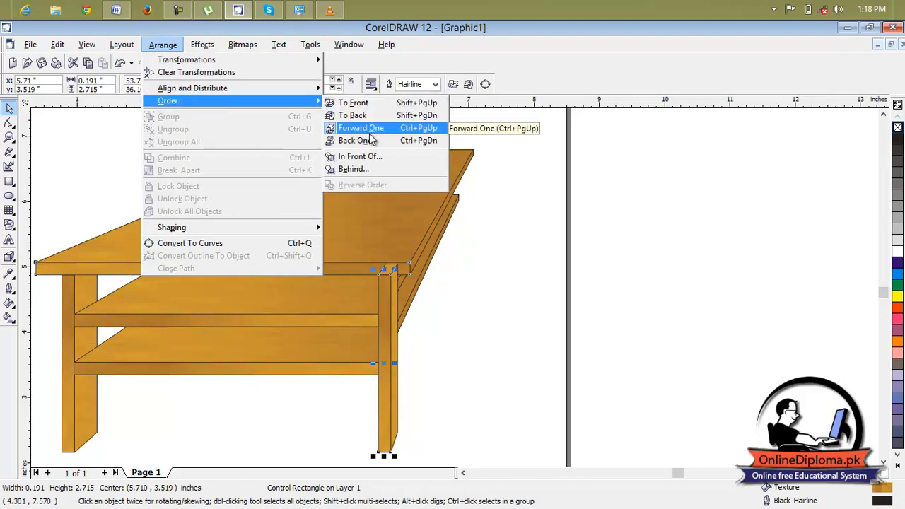
{"action": "left_click", "coordinate": [370, 133]}
{"action": "left_click", "coordinate": [465, 247]}
Step: Send the right leg's whole extrude group to the back of the stacking order
{"action": "left_click", "coordinate": [387, 270]}
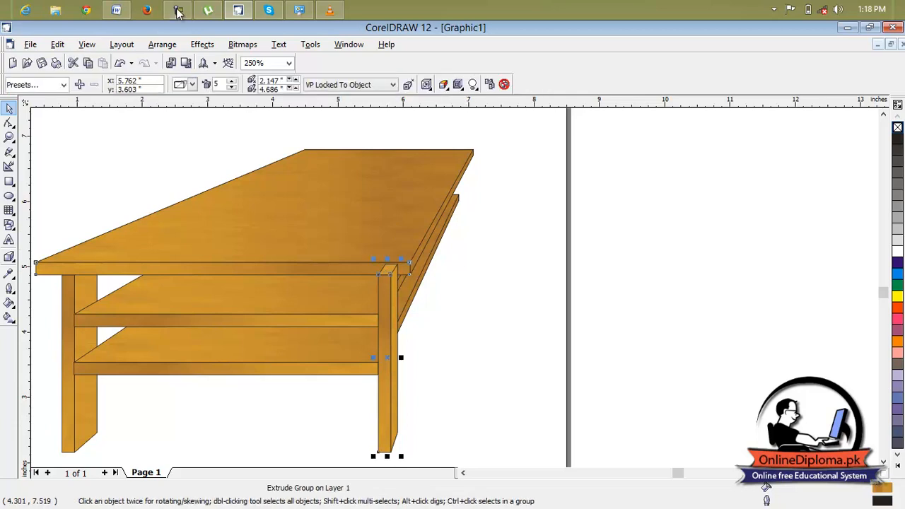
{"action": "left_click", "coordinate": [162, 43]}
{"action": "mouse_move", "coordinate": [191, 102]}
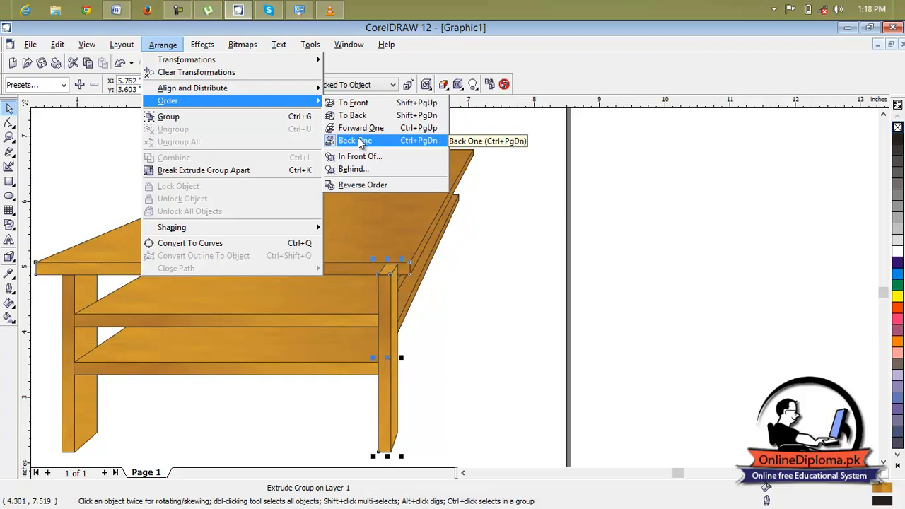
{"action": "left_click", "coordinate": [358, 115]}
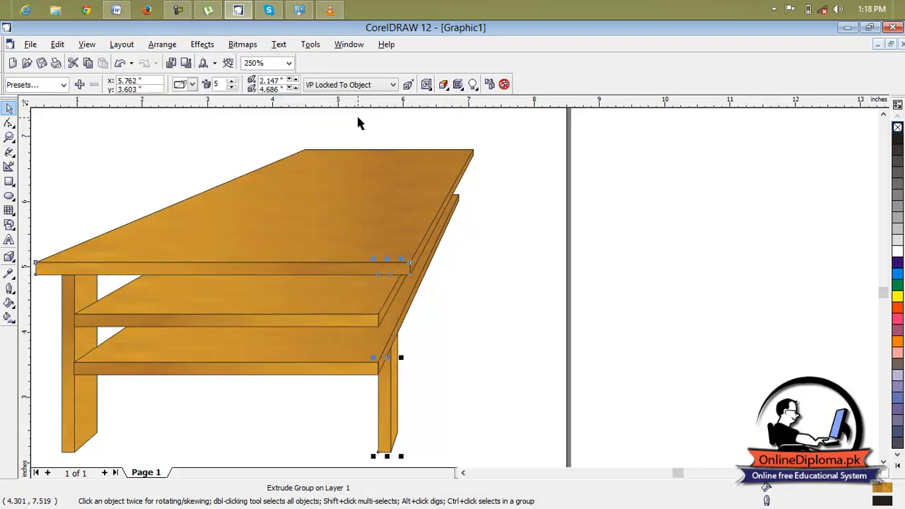
Step: Undo sending the right and left legs to the back of the stacking order
{"action": "left_click", "coordinate": [484, 198]}
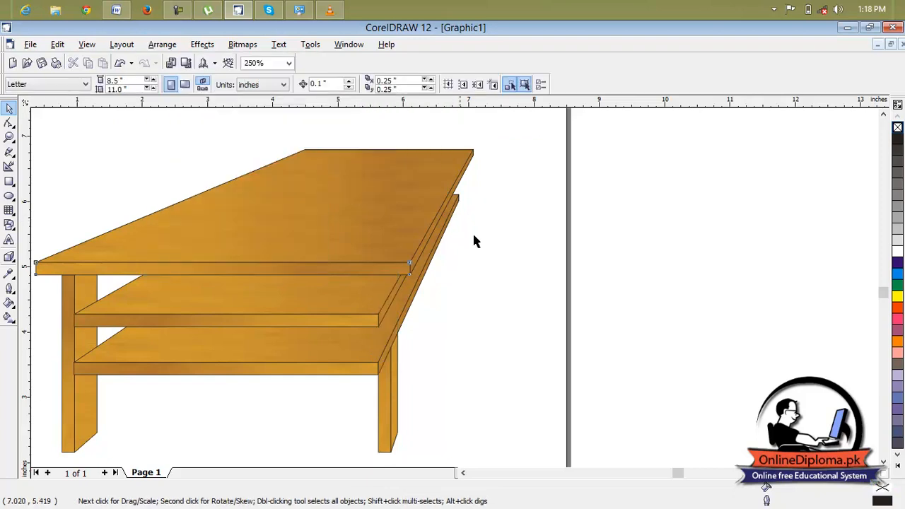
{"action": "left_click", "coordinate": [387, 267]}
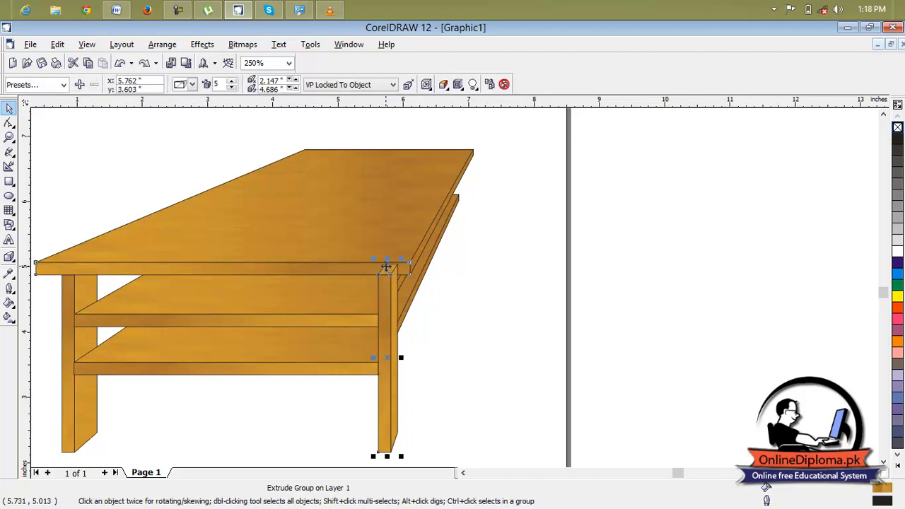
{"action": "key", "text": "ctrl+v"}
{"action": "left_click", "coordinate": [402, 335]}
Step: Place the extruded left leg behind the tabletop in the stacking order
{"action": "left_click", "coordinate": [82, 301]}
{"action": "left_click", "coordinate": [163, 44]}
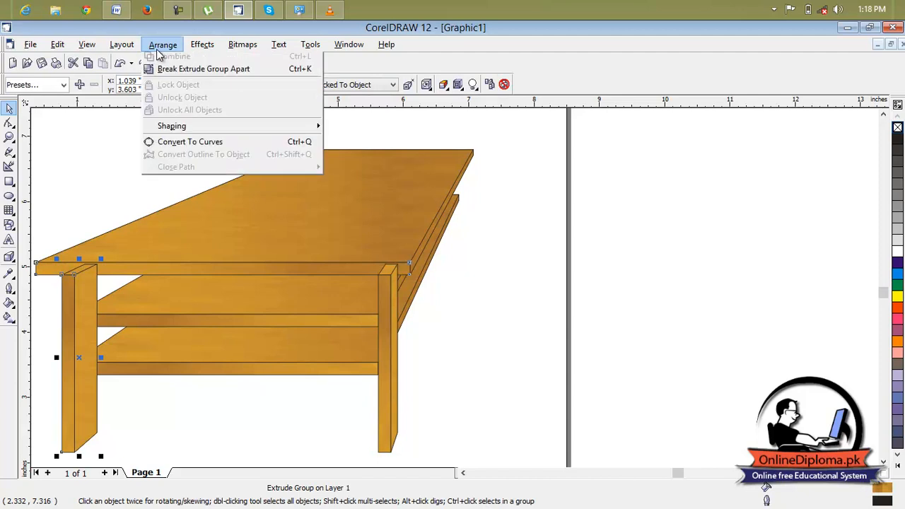
{"action": "mouse_move", "coordinate": [184, 104]}
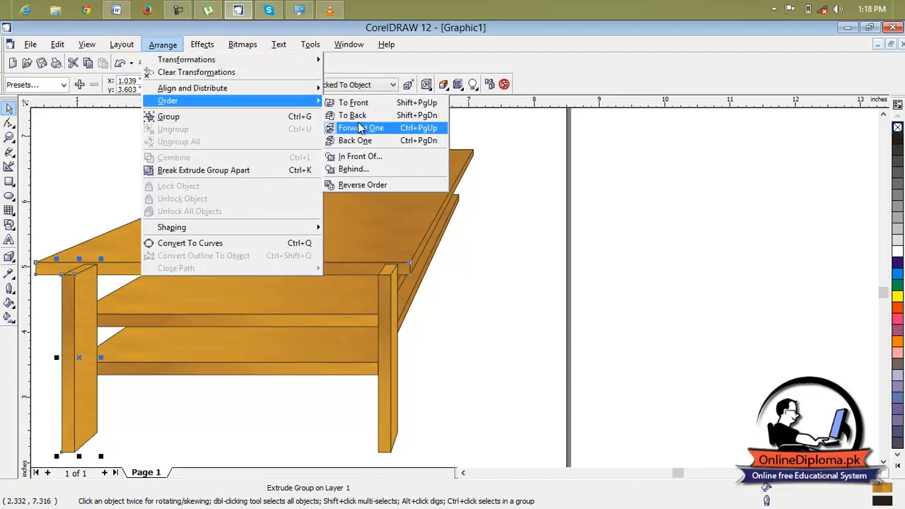
{"action": "left_click", "coordinate": [363, 170]}
{"action": "left_click", "coordinate": [167, 234]}
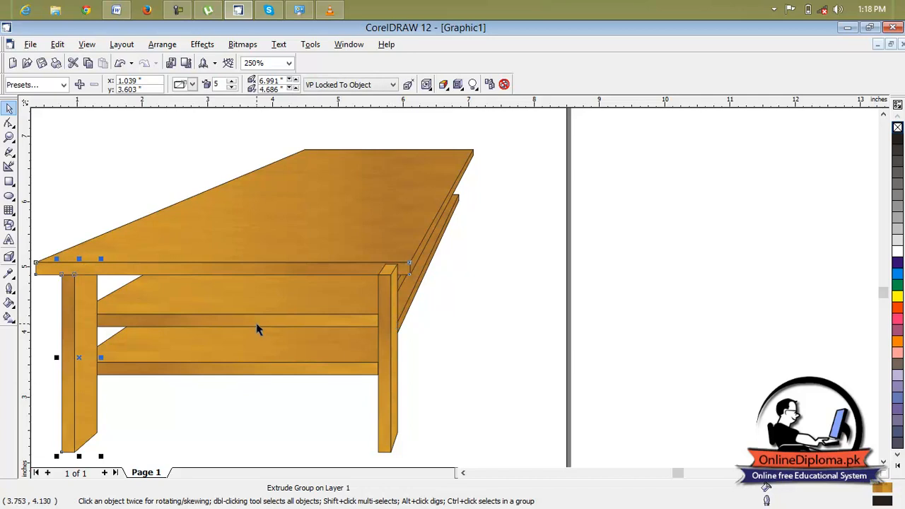
Step: Place the extruded left leg behind the upper crossbar in the stacking order
{"action": "left_click", "coordinate": [213, 46]}
{"action": "mouse_move", "coordinate": [175, 49]}
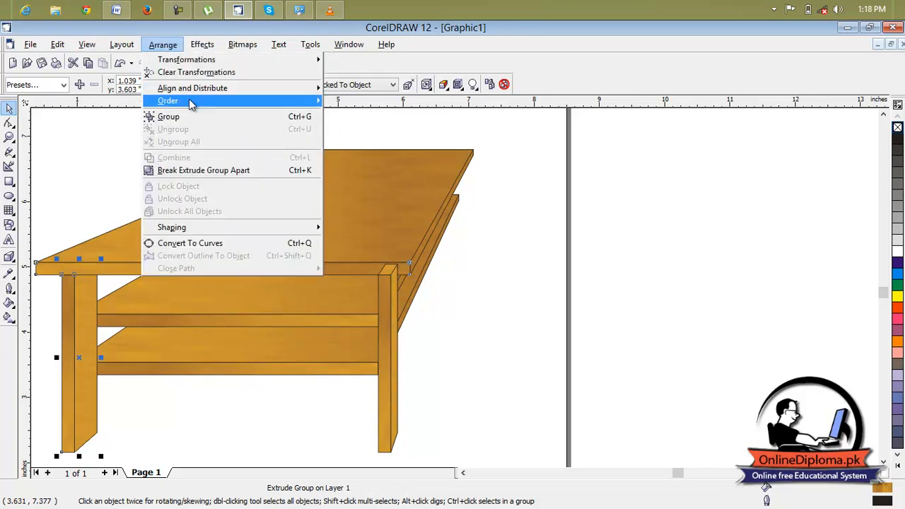
{"action": "mouse_move", "coordinate": [191, 103]}
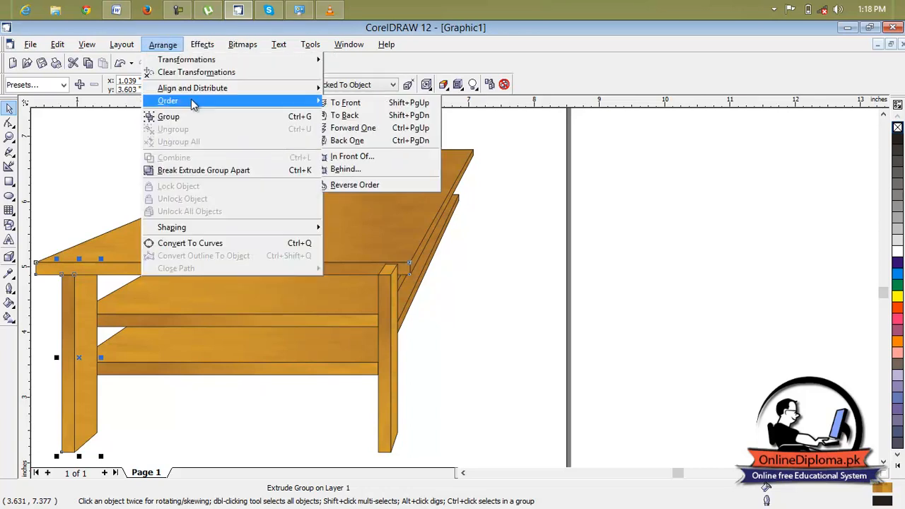
{"action": "left_click", "coordinate": [374, 172]}
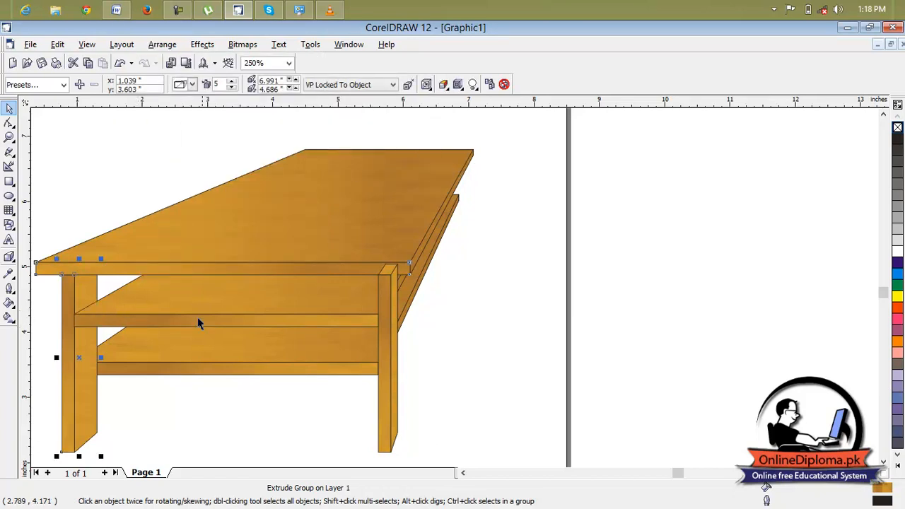
Step: Place the extruded left leg behind the lower crossbar in the stacking order
{"action": "left_click", "coordinate": [202, 44]}
{"action": "mouse_move", "coordinate": [170, 46]}
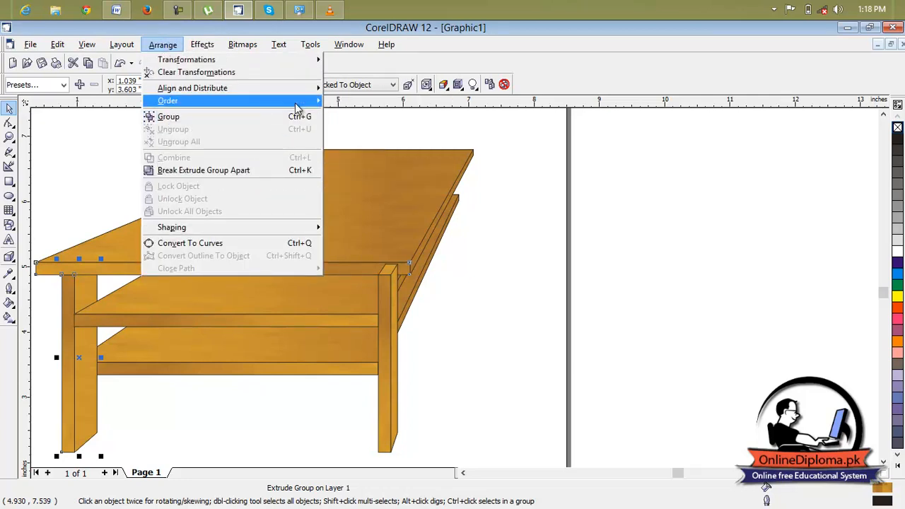
{"action": "mouse_move", "coordinate": [311, 101]}
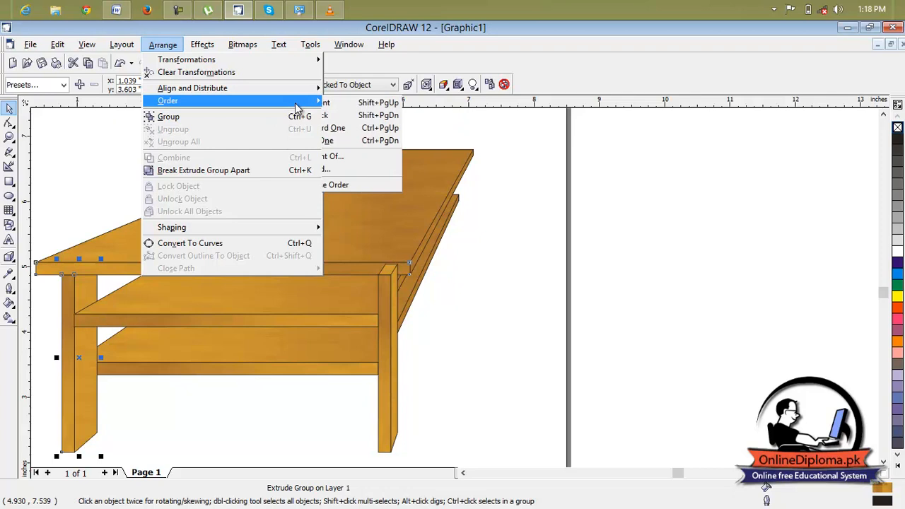
{"action": "left_click", "coordinate": [353, 169]}
{"action": "left_click", "coordinate": [158, 346]}
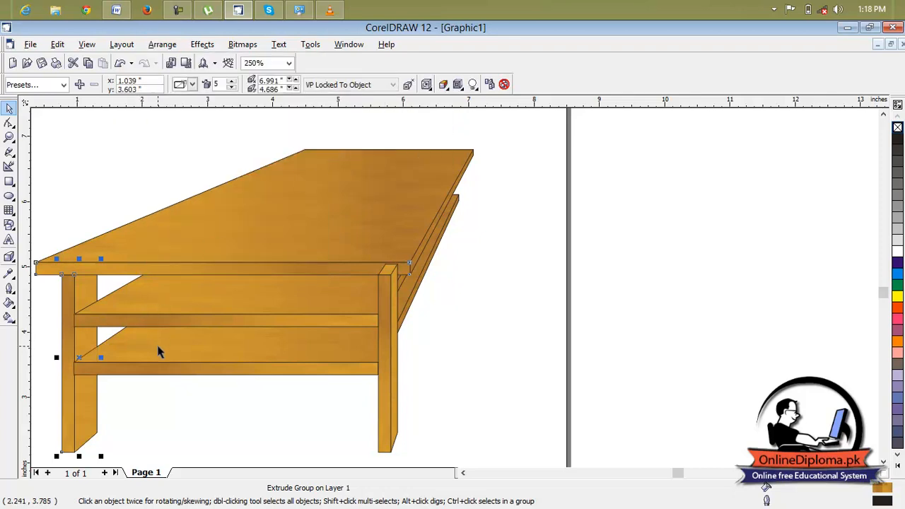
Step: Place the extruded right leg behind the tabletop, leaving it in front of both crossbars
{"action": "left_click", "coordinate": [404, 324]}
{"action": "left_click", "coordinate": [396, 368]}
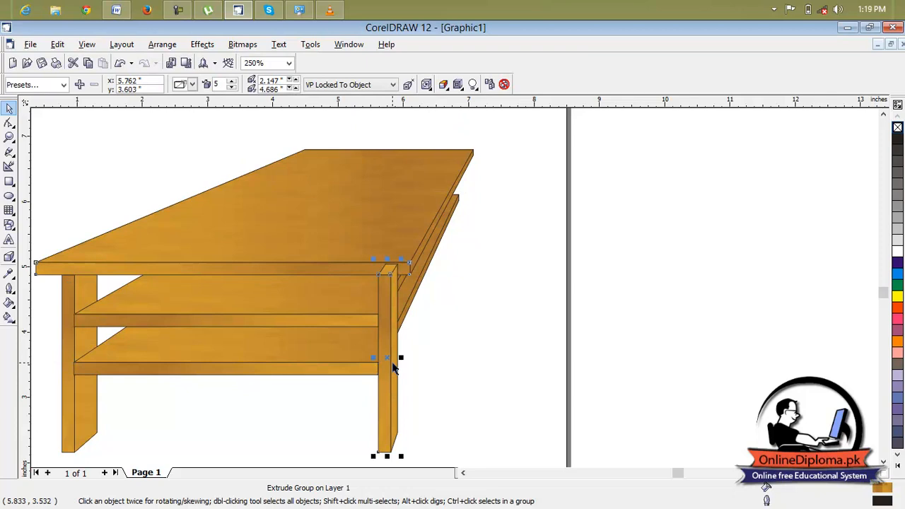
{"action": "left_click", "coordinate": [160, 47]}
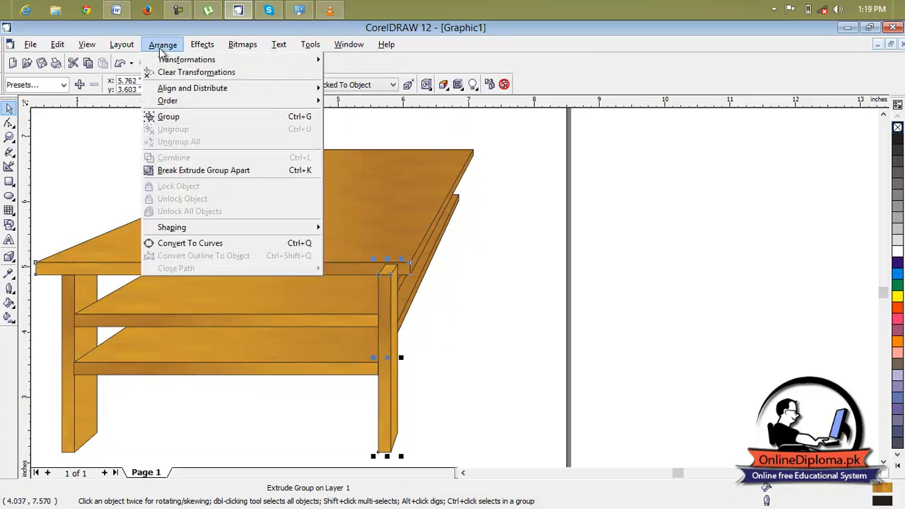
{"action": "mouse_move", "coordinate": [197, 101]}
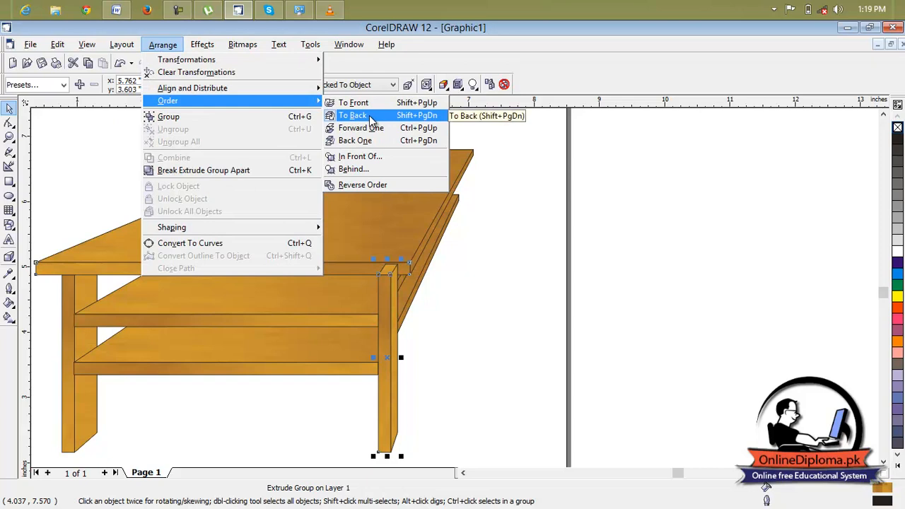
{"action": "left_click", "coordinate": [357, 169]}
{"action": "left_click", "coordinate": [366, 241]}
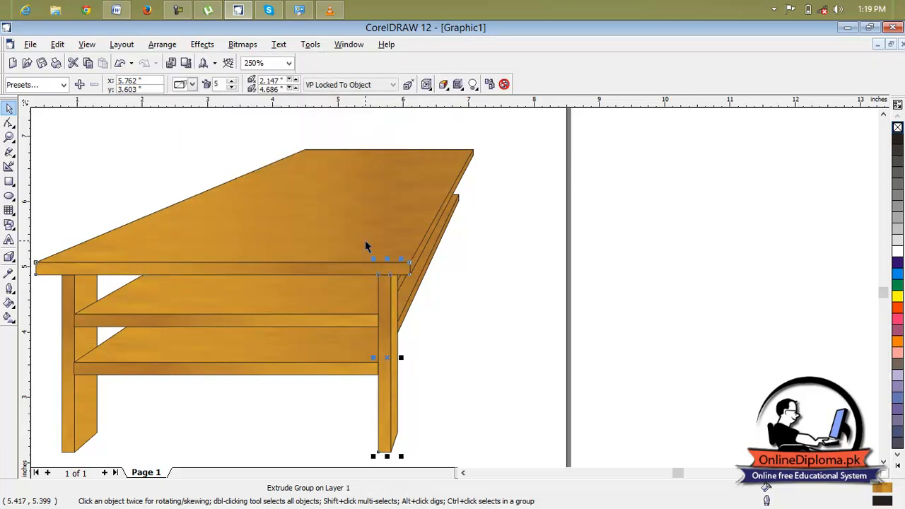
Step: Try to place the right leg's front rectangle behind the upper crossbar in the stacking order
{"action": "left_click", "coordinate": [500, 287]}
{"action": "left_click", "coordinate": [352, 315]}
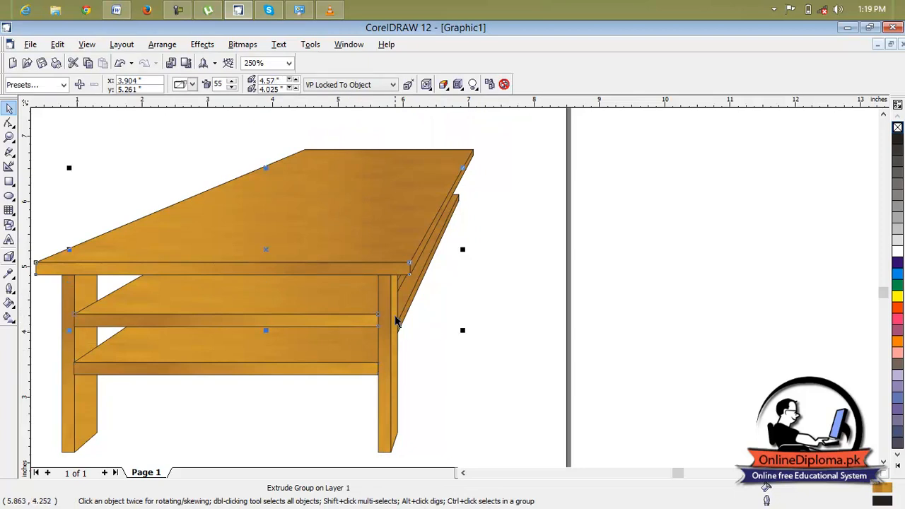
{"action": "left_click", "coordinate": [395, 321]}
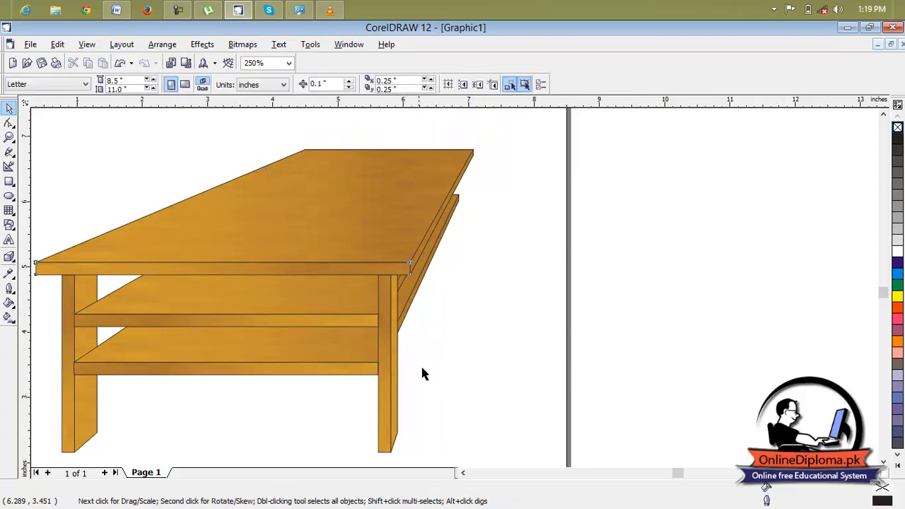
{"action": "left_click", "coordinate": [202, 44]}
{"action": "mouse_move", "coordinate": [172, 45]}
{"action": "mouse_move", "coordinate": [185, 102]}
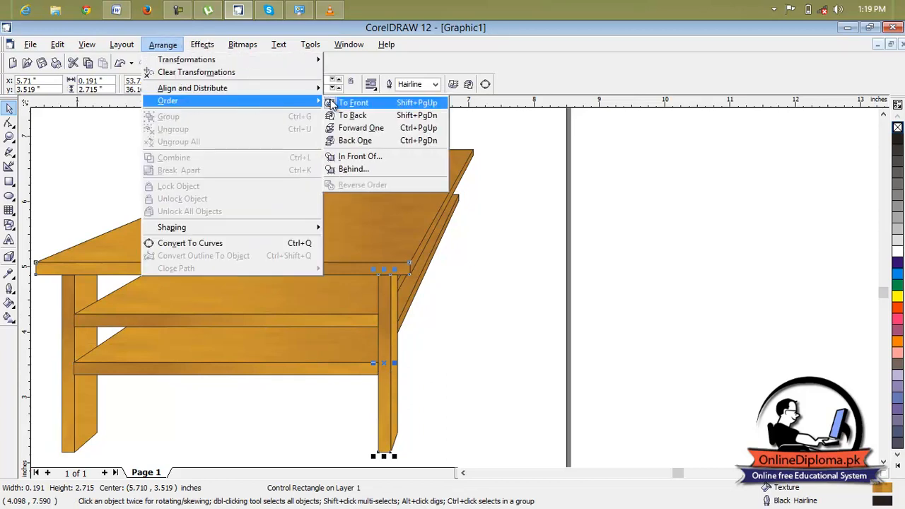
{"action": "left_click", "coordinate": [351, 169]}
{"action": "left_click", "coordinate": [305, 305]}
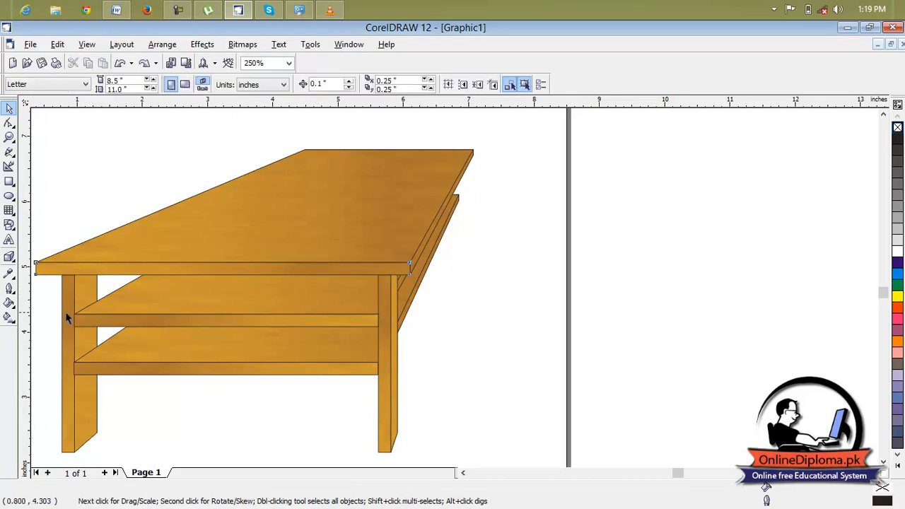
Step: Duplicate the extruded left leg and place the copy behind the tabletop, centred at about X 4.30, Y 5.19 inches
{"action": "left_click", "coordinate": [85, 300]}
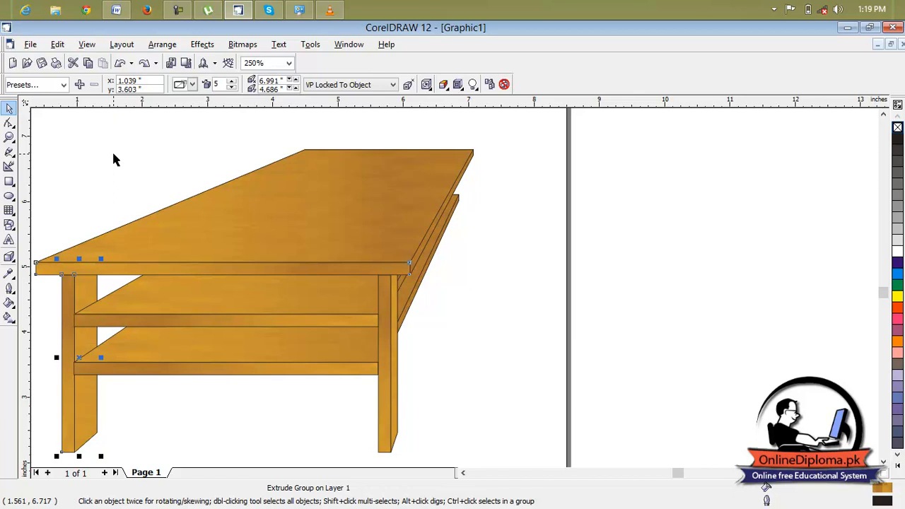
{"action": "key", "text": "ctrl+shift+z"}
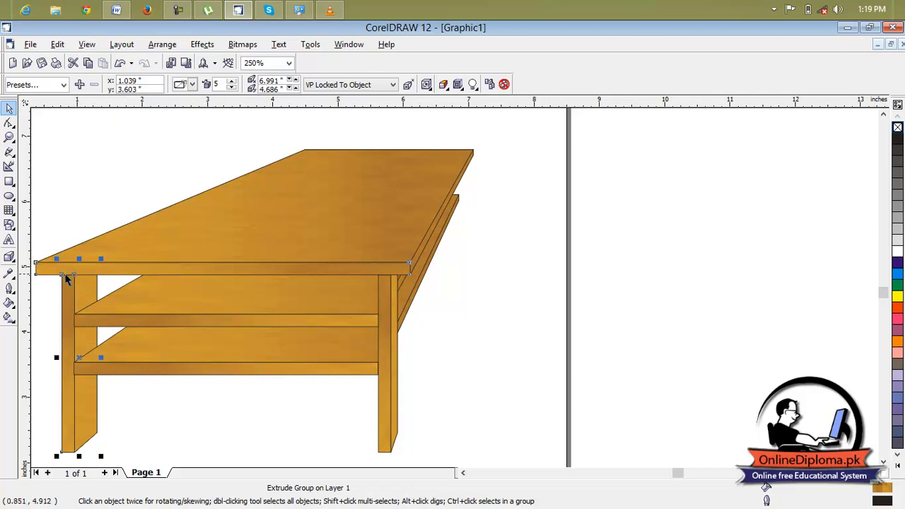
{"action": "left_click_drag", "start_coordinate": [72, 283], "coordinate": [284, 182]}
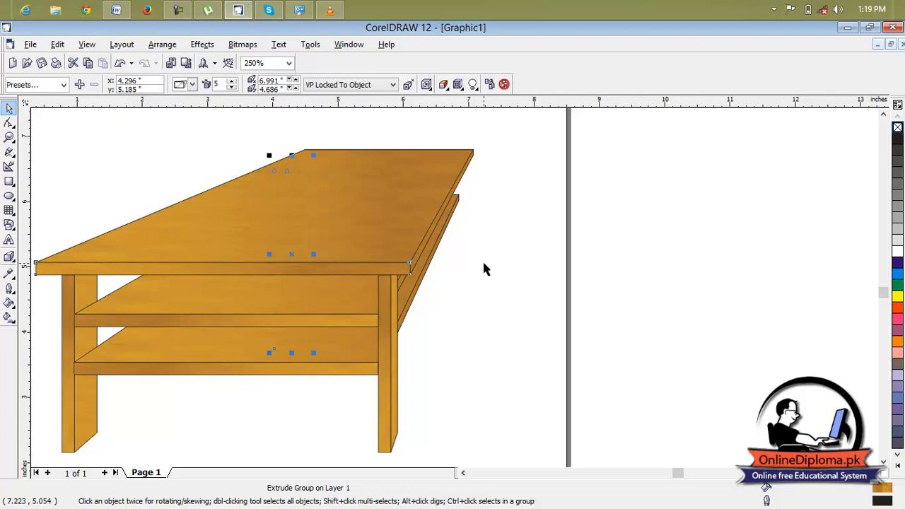
{"action": "left_click", "coordinate": [415, 322]}
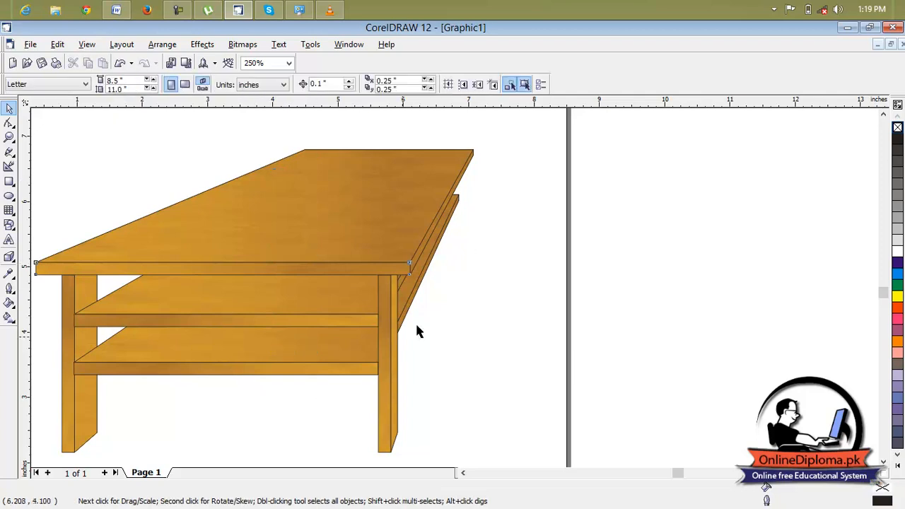
Step: Duplicate the right leg's front rectangle and place the copy under the tabletop's far right corner, centred at about X 6.82, Y 5.17 inches
{"action": "left_click", "coordinate": [388, 374]}
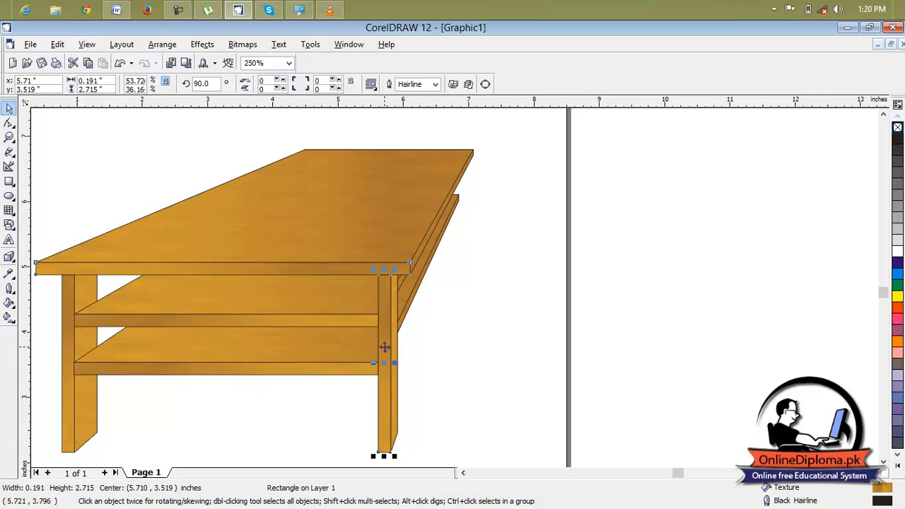
{"action": "left_click_drag", "start_coordinate": [385, 362], "coordinate": [457, 255]}
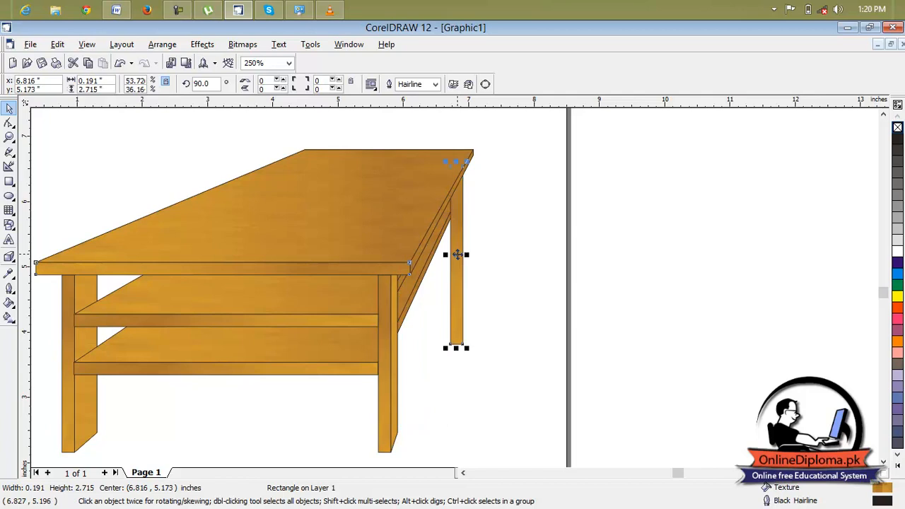
{"action": "left_click", "coordinate": [447, 324]}
Step: Select all parts of the table and group them into one object
{"action": "scroll", "coordinate": [447, 341], "scroll_direction": "down", "scroll_amount": 2}
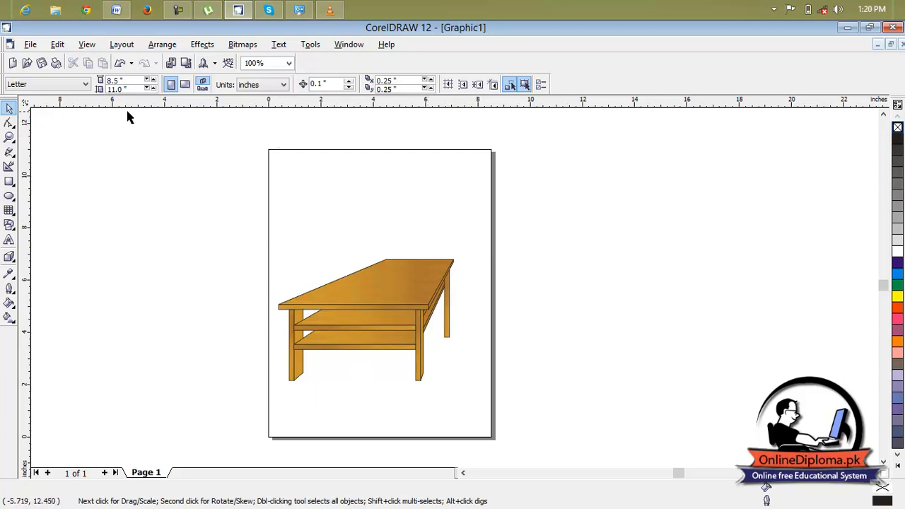
{"action": "left_click", "coordinate": [9, 259]}
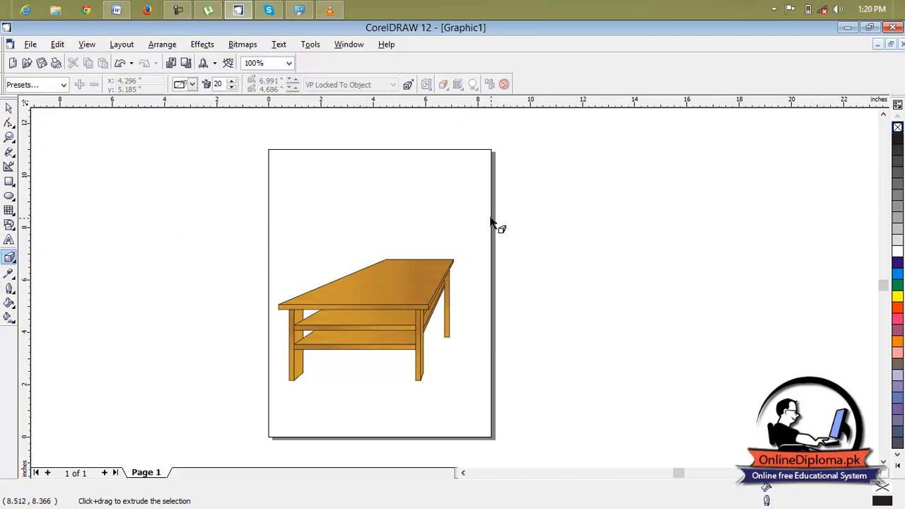
{"action": "left_click", "coordinate": [9, 108]}
{"action": "left_click_drag", "start_coordinate": [485, 219], "coordinate": [256, 422]}
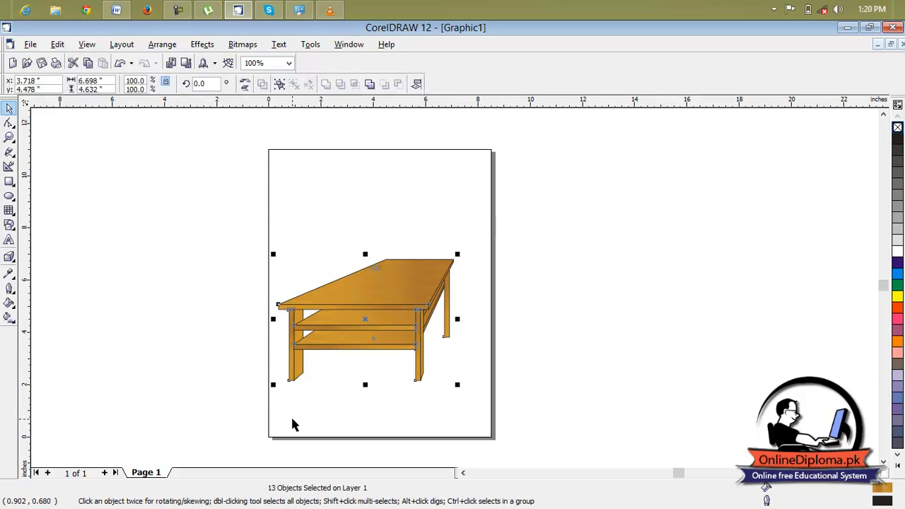
{"action": "key", "text": "ctrl+g"}
{"action": "left_click", "coordinate": [426, 190]}
{"action": "left_click", "coordinate": [303, 318]}
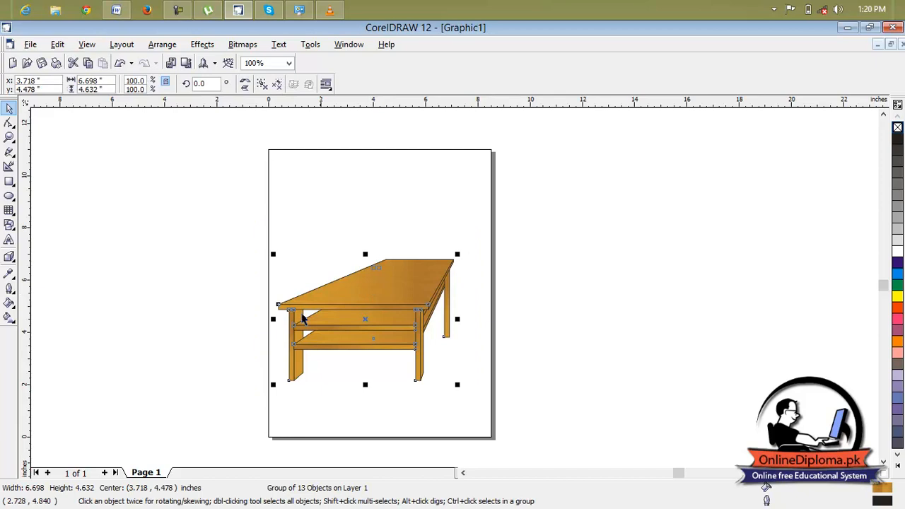
Step: Try to apply the Vector extrude2 preset to the grouped table, and dismiss the recovery wizard
{"action": "left_click", "coordinate": [10, 258]}
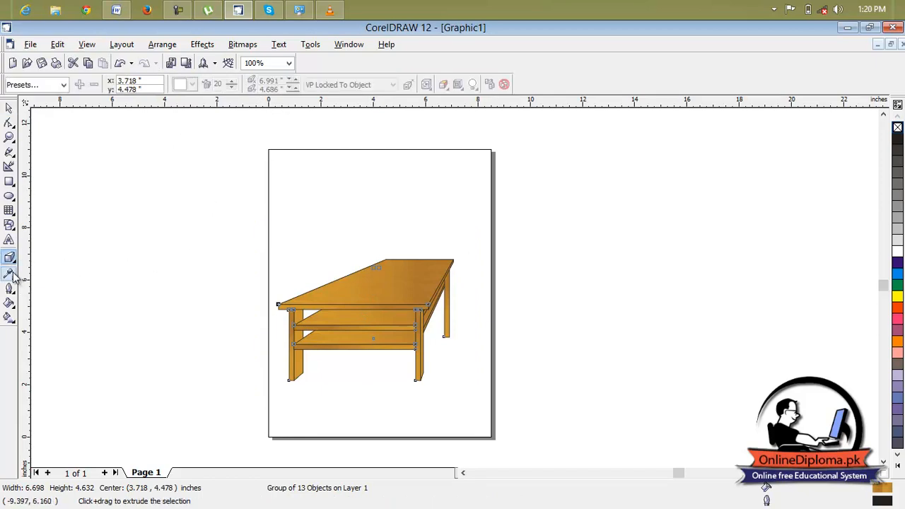
{"action": "left_click", "coordinate": [63, 85]}
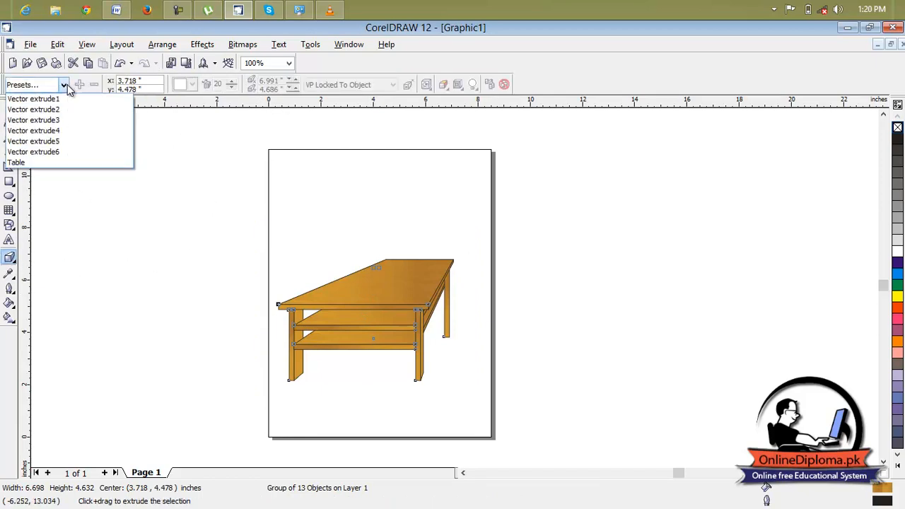
{"action": "left_click", "coordinate": [65, 110]}
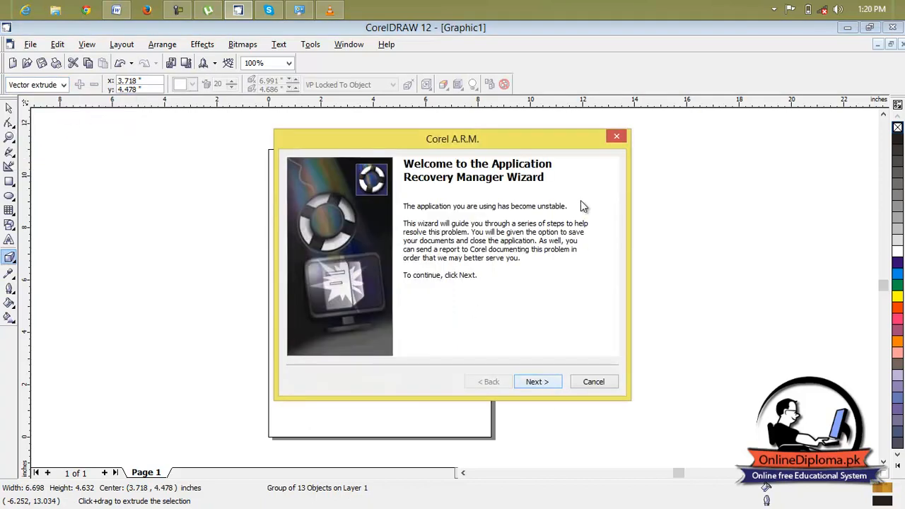
{"action": "left_click", "coordinate": [618, 138]}
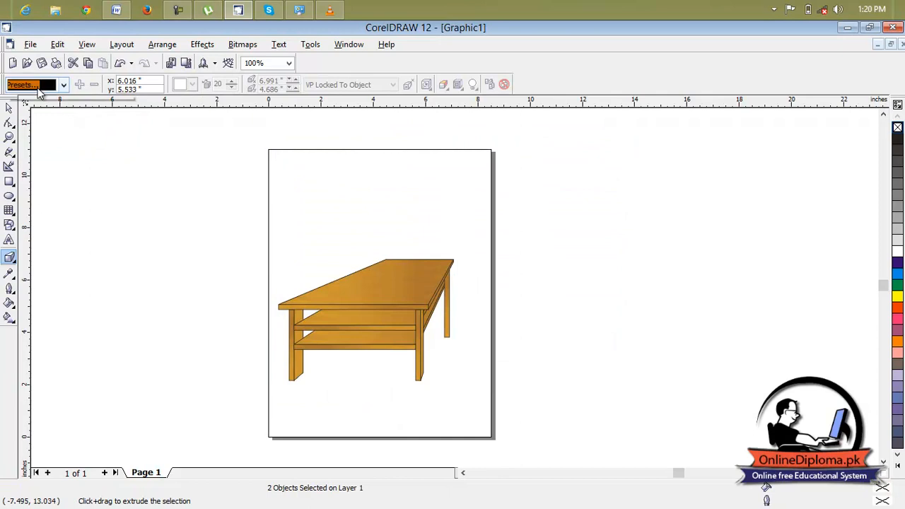
{"action": "left_click", "coordinate": [63, 85]}
{"action": "key", "text": "Escape"}
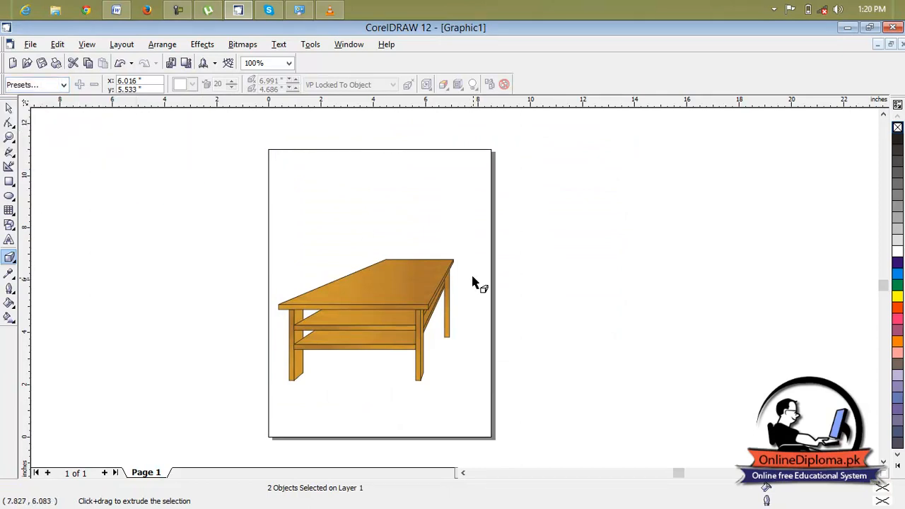
{"action": "left_click", "coordinate": [446, 291]}
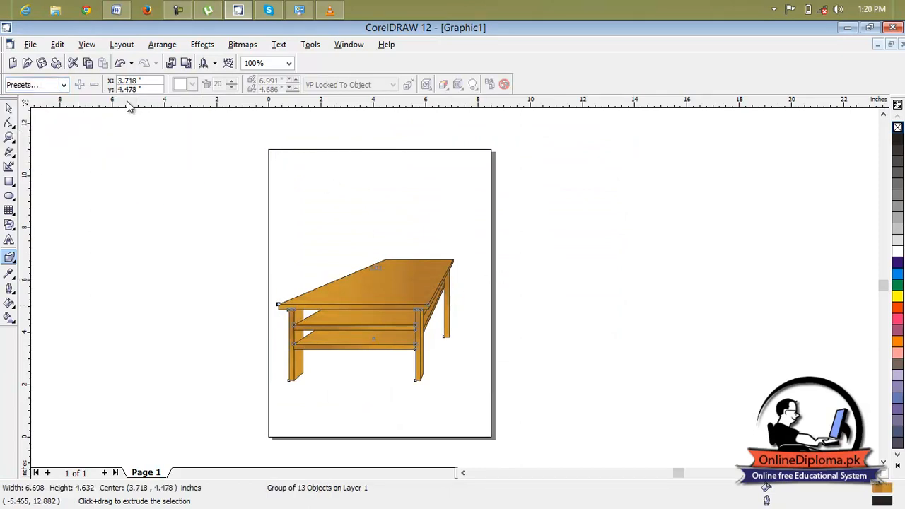
{"action": "left_click", "coordinate": [62, 85]}
{"action": "key", "text": "Escape"}
{"action": "scroll", "coordinate": [443, 283], "scroll_direction": "up", "scroll_amount": 2}
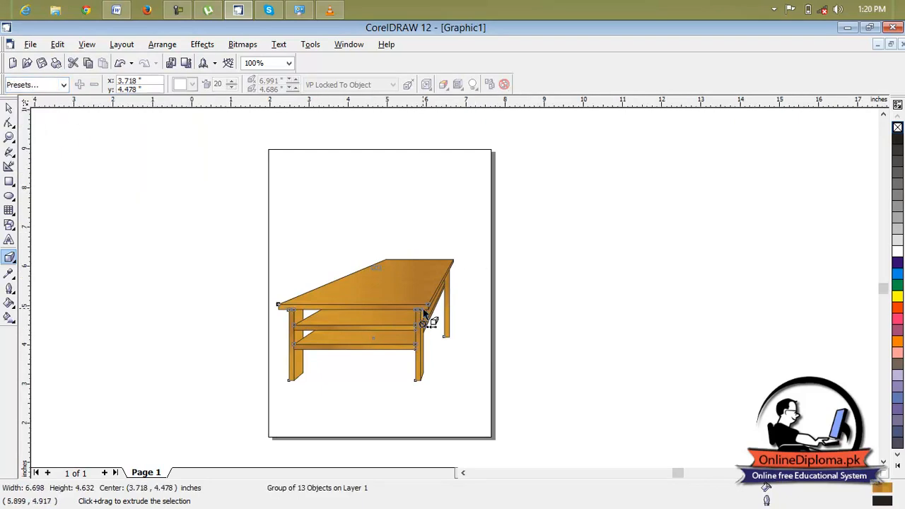